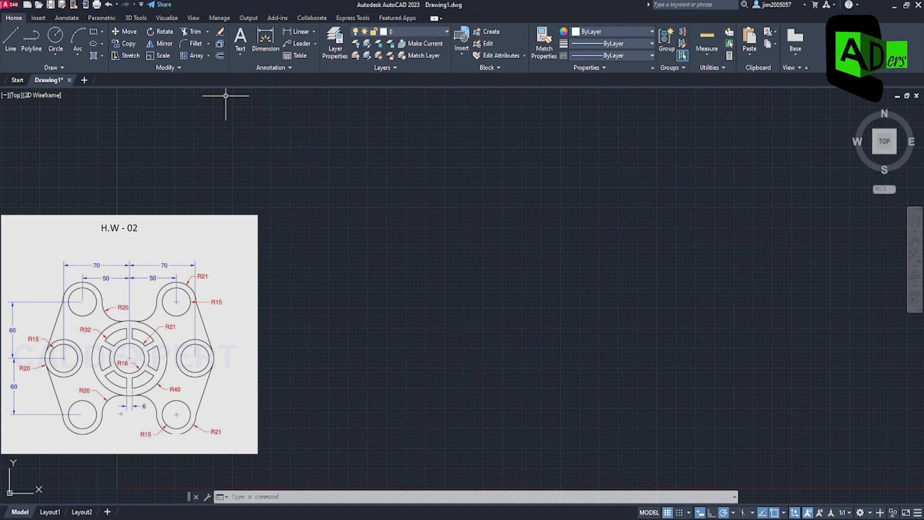
Step: Draw two concentric circles with radii 16 and 21 for the central hub
{"action": "left_click", "coordinate": [55, 38]}
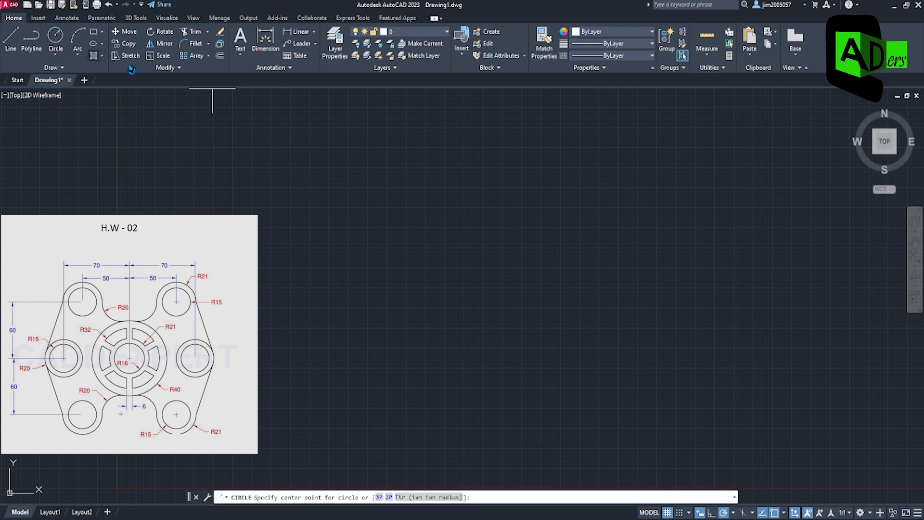
{"action": "left_click", "coordinate": [519, 217]}
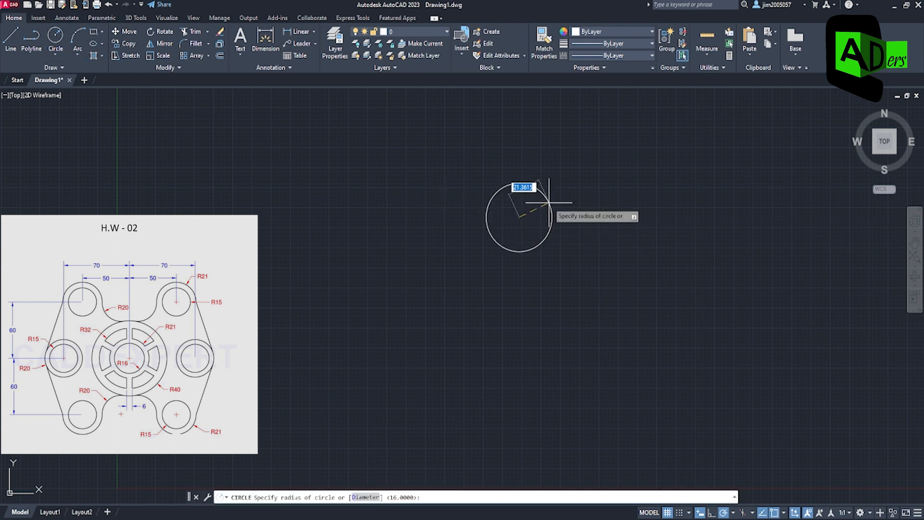
{"action": "type", "text": "16"}
{"action": "key", "text": "Return"}
{"action": "scroll", "coordinate": [541, 187], "scroll_direction": "up", "scroll_amount": 4}
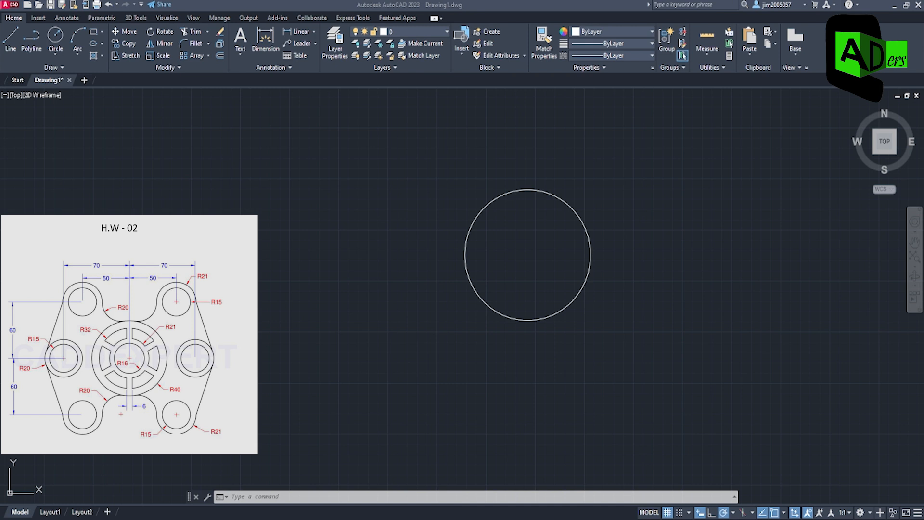
{"action": "left_click", "coordinate": [439, 361]}
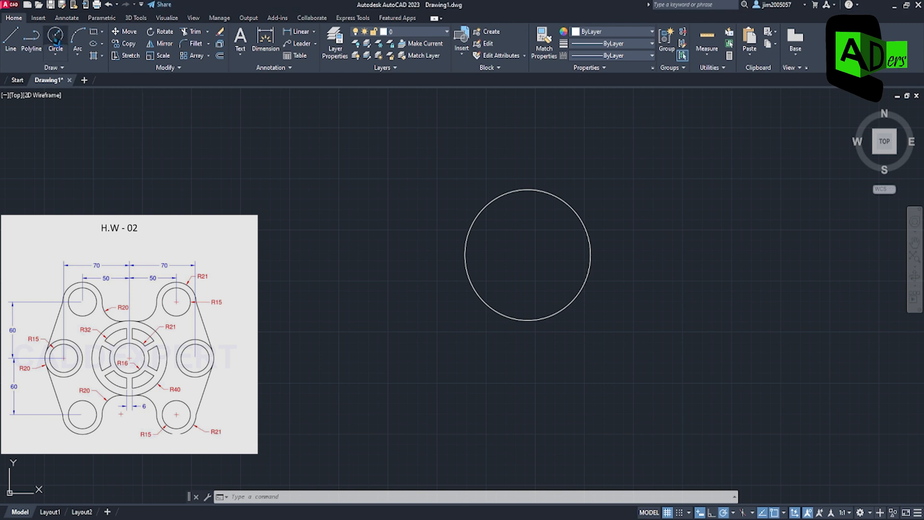
{"action": "left_click", "coordinate": [57, 41]}
{"action": "left_click", "coordinate": [528, 254]}
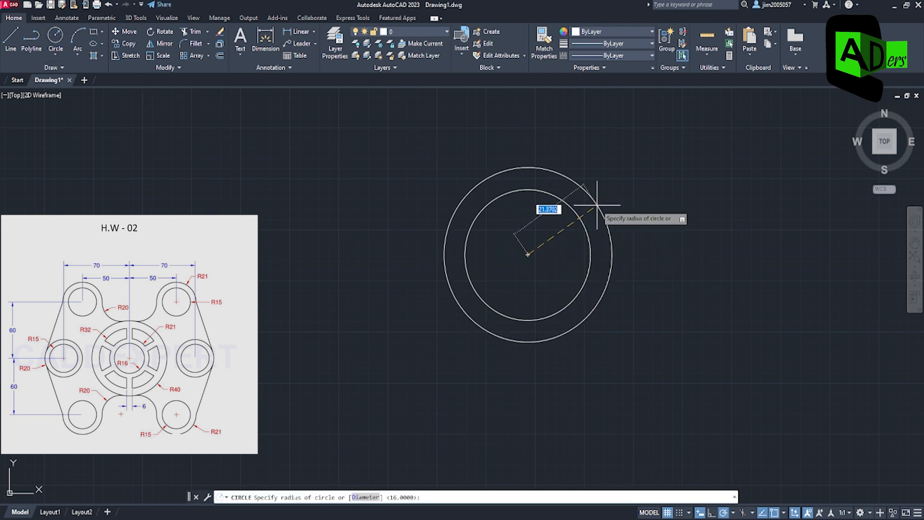
{"action": "key", "text": "Return"}
Step: Draw two more circles with radii 32 and 40 on the same centre
{"action": "key", "text": "Return"}
{"action": "left_click", "coordinate": [531, 238]}
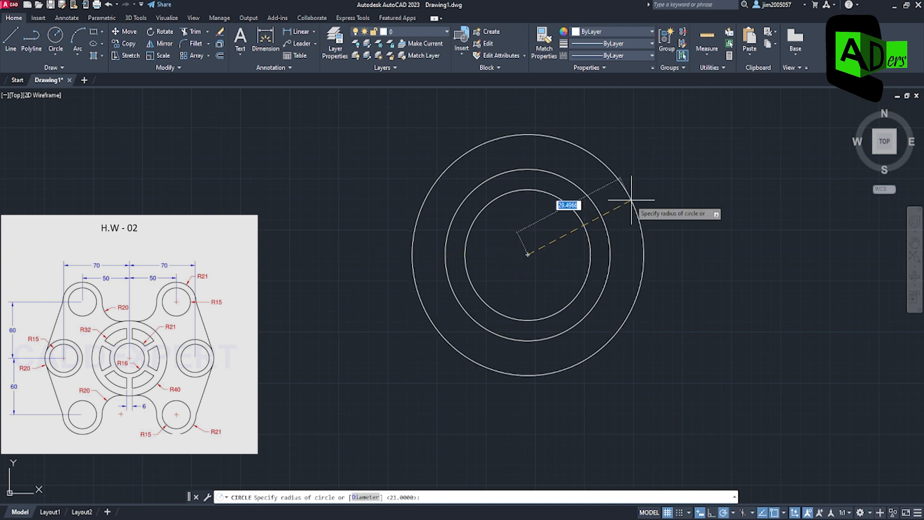
{"action": "type", "text": "32"}
{"action": "key", "text": "Return"}
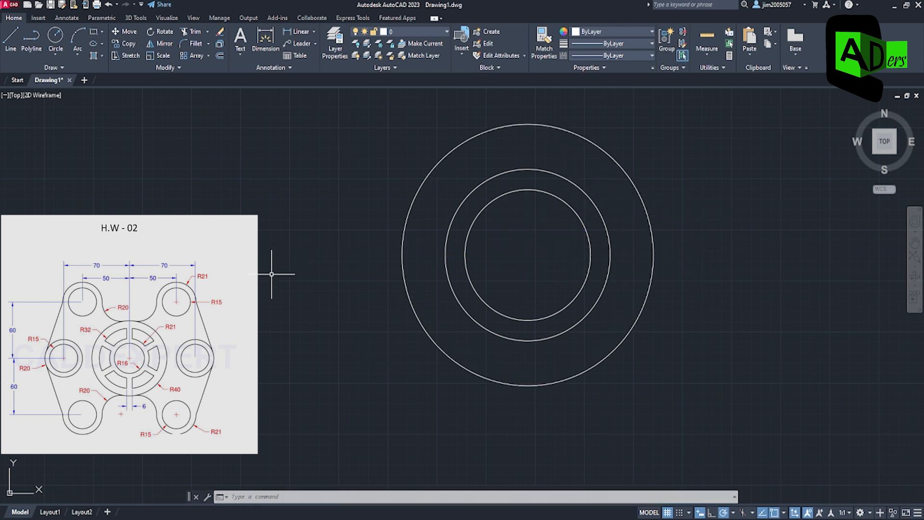
{"action": "left_click", "coordinate": [56, 38]}
{"action": "left_click", "coordinate": [528, 254]}
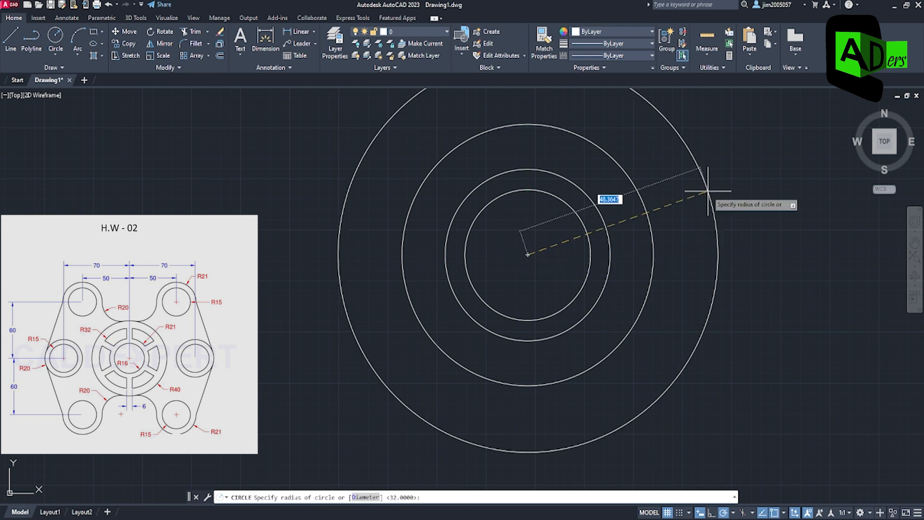
{"action": "type", "text": "40"}
{"action": "key", "text": "Return"}
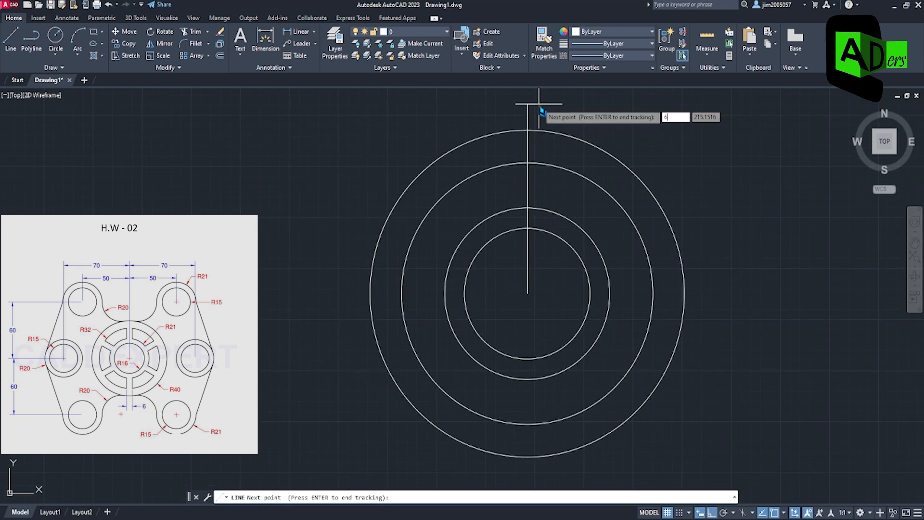
Step: Draw a vertical line 3 units to the right of the vertical centre line, from its upper end down to about the circles' centre level
{"action": "key", "text": "Return"}
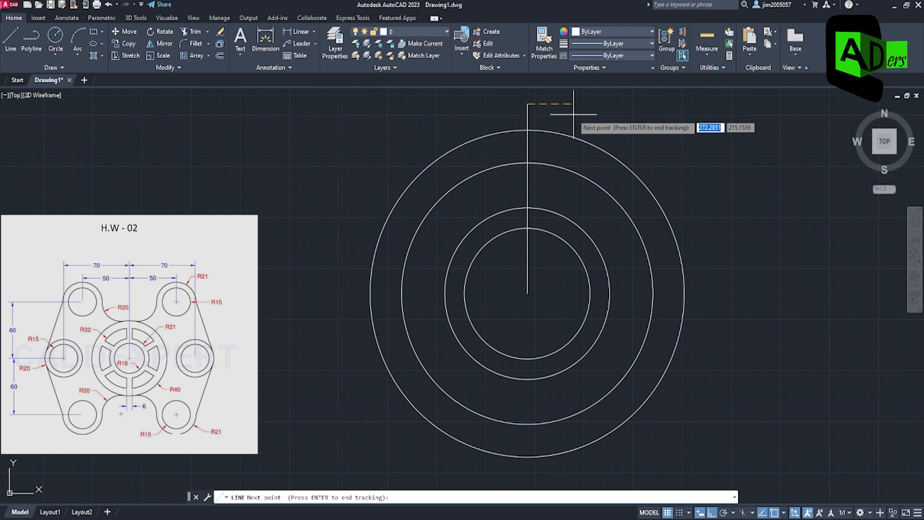
{"action": "type", "text": "3"}
{"action": "key", "text": "Return"}
{"action": "key", "text": "Return"}
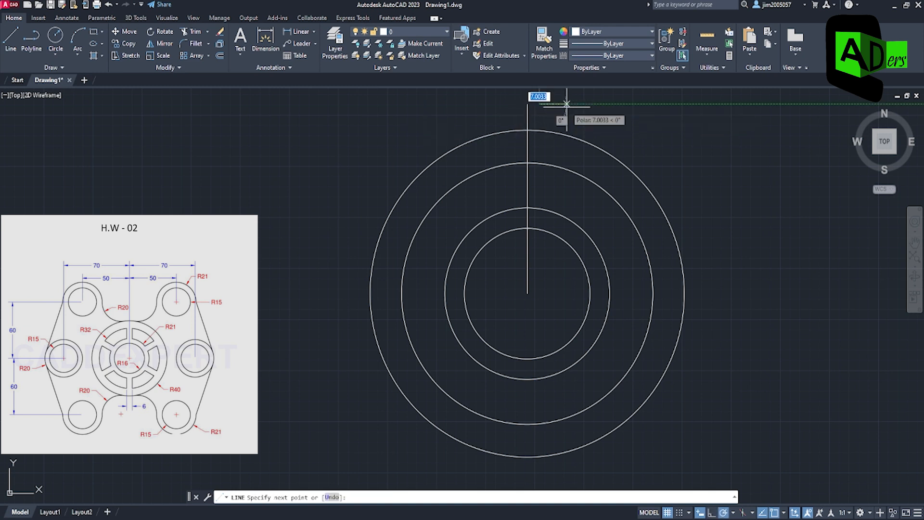
{"action": "left_click", "coordinate": [539, 296]}
{"action": "key", "text": "Escape"}
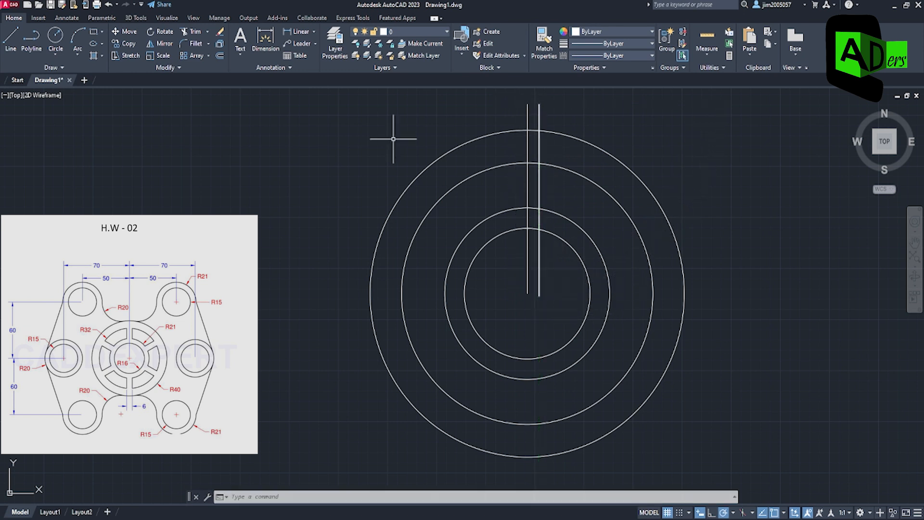
Step: Mirror the offset line across the vertical centre line, keeping the original
{"action": "left_click", "coordinate": [160, 43]}
{"action": "left_click", "coordinate": [540, 138]}
{"action": "key", "text": "Return"}
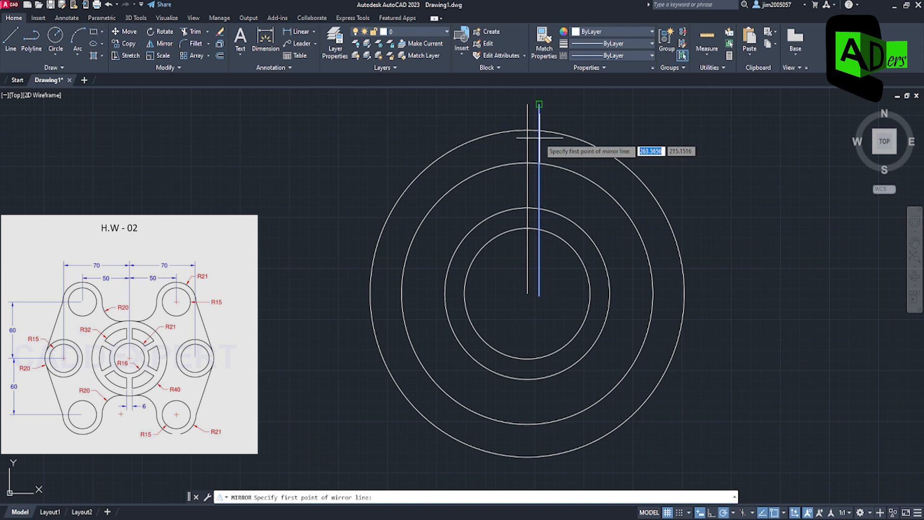
{"action": "left_click", "coordinate": [528, 104]}
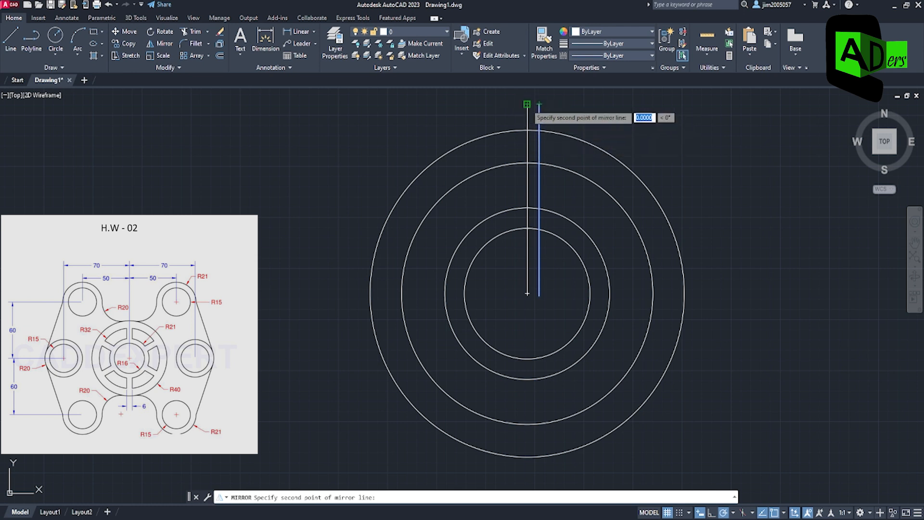
{"action": "left_click", "coordinate": [528, 293]}
{"action": "left_click", "coordinate": [549, 332]}
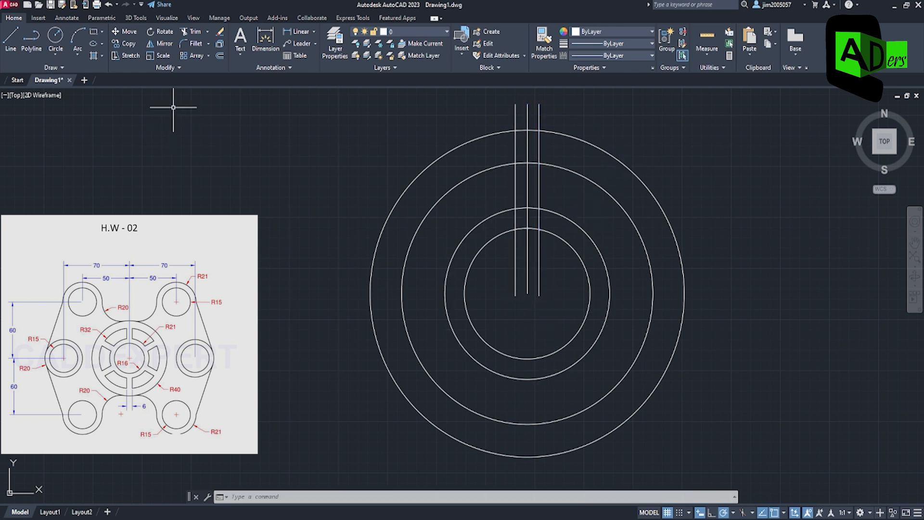
Step: Trim the three vertical lines outside the R32 circle and between R16 and R21, and remove the middle line between R21 and R32
{"action": "left_click", "coordinate": [192, 33]}
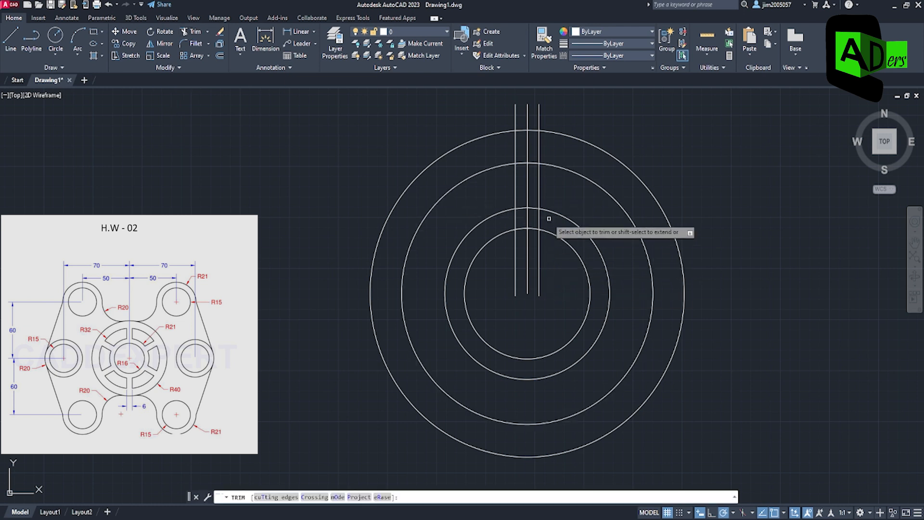
{"action": "left_click", "coordinate": [563, 153]}
{"action": "left_click_drag", "start_coordinate": [550, 148], "coordinate": [504, 146]}
{"action": "left_click_drag", "start_coordinate": [568, 120], "coordinate": [504, 117]}
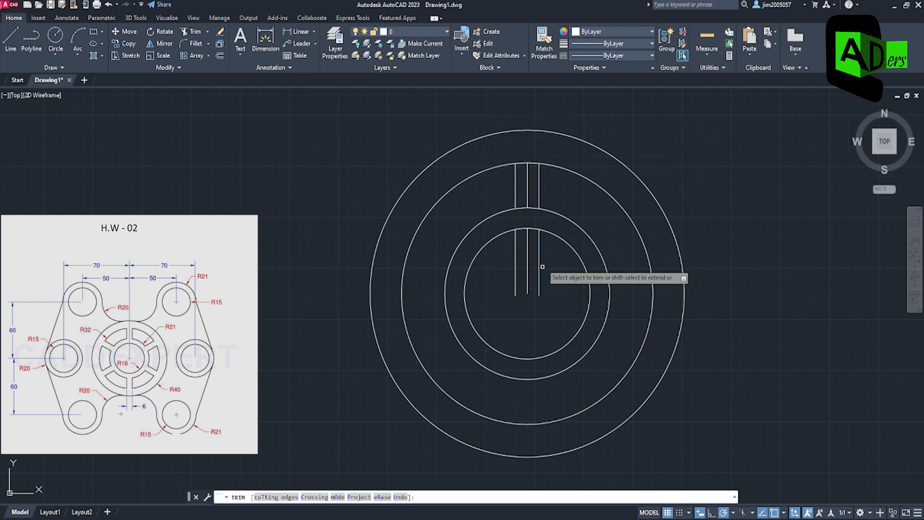
{"action": "left_click_drag", "start_coordinate": [532, 183], "coordinate": [525, 184]}
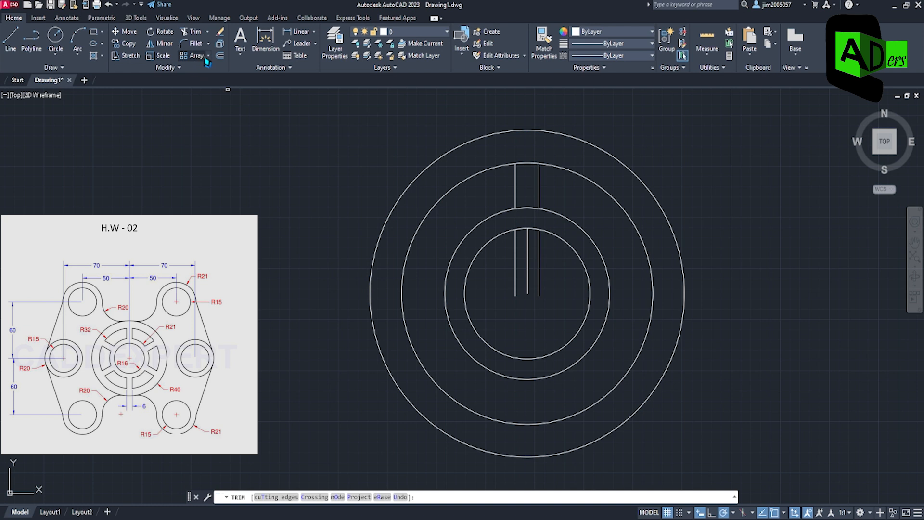
Step: Create a polar array of the two spoke lines about the hub centre with 6 items over 360 degrees
{"action": "left_click", "coordinate": [217, 115]}
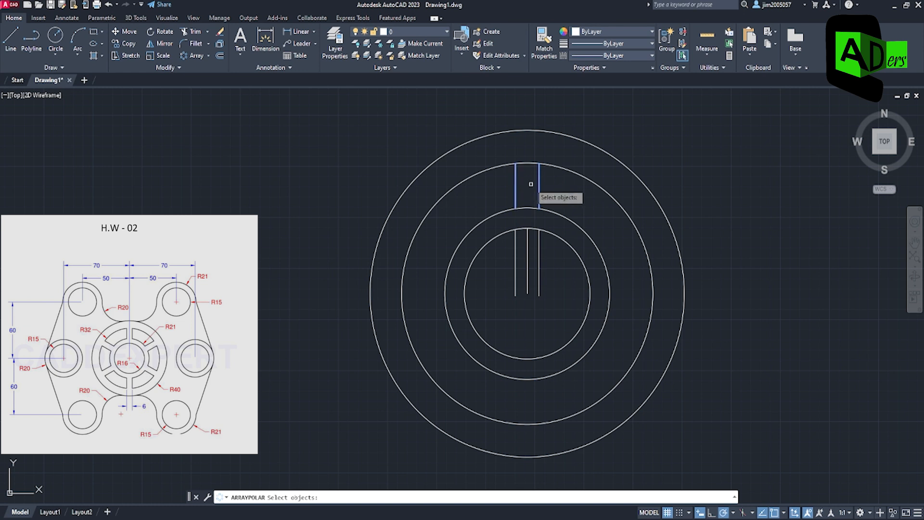
{"action": "key", "text": "Return"}
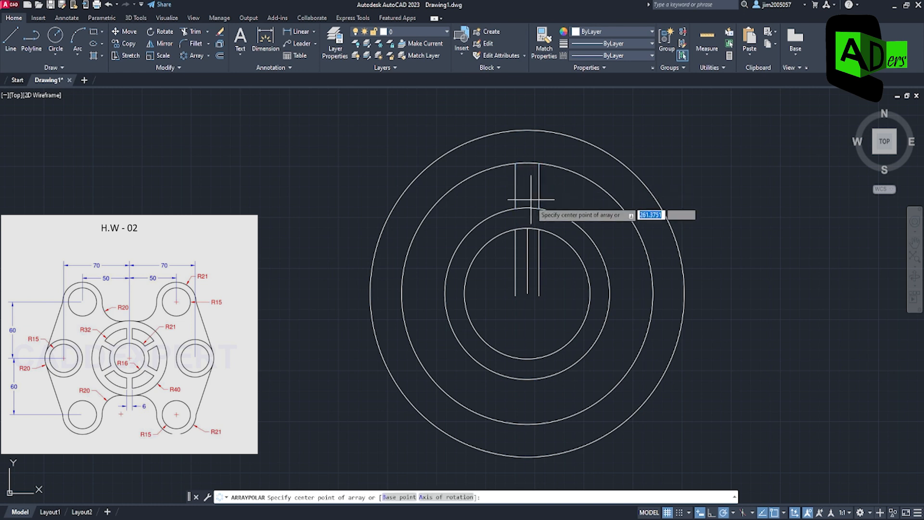
{"action": "left_click", "coordinate": [528, 293]}
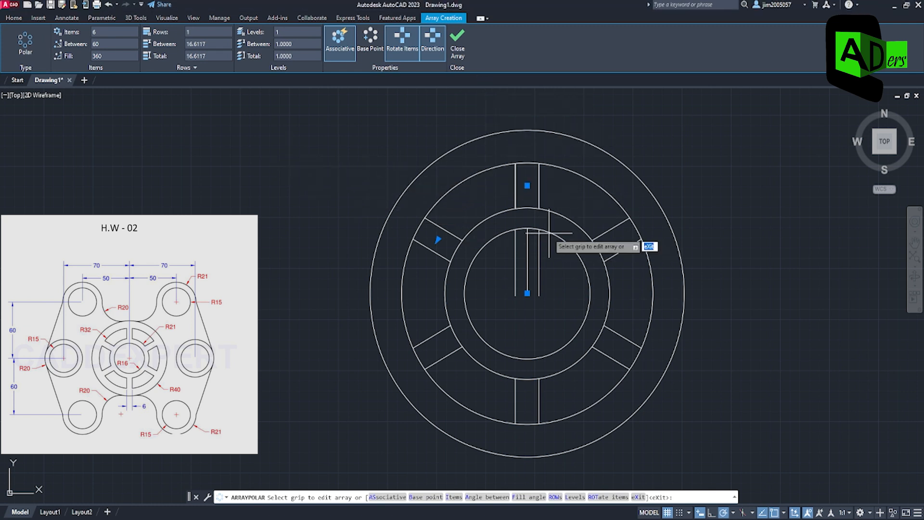
{"action": "left_click", "coordinate": [458, 49]}
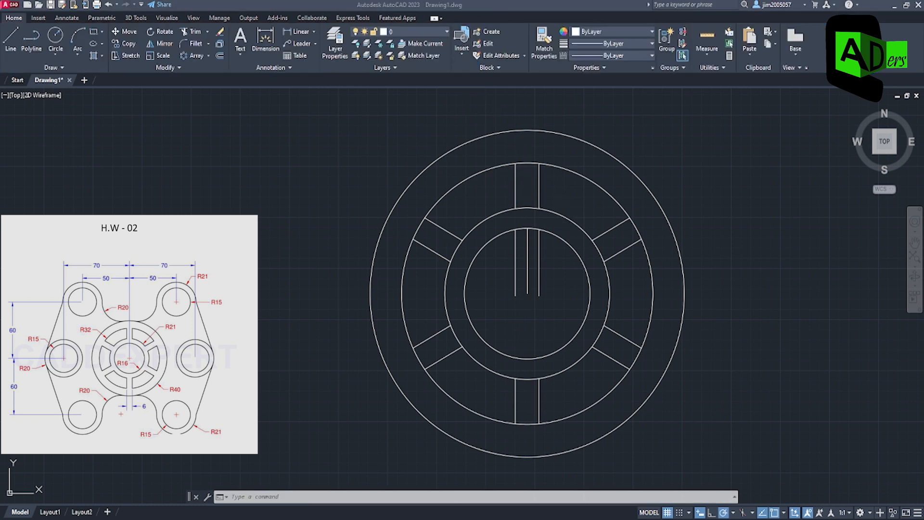
Step: Trim the R21 and R32 arcs between each pair of spoke lines and clear the leftover lines inside the R16 circle
{"action": "left_click", "coordinate": [194, 32]}
{"action": "left_click", "coordinate": [526, 153]}
{"action": "left_click", "coordinate": [528, 215]}
{"action": "left_click", "coordinate": [598, 251]}
{"action": "left_click", "coordinate": [636, 229]}
{"action": "left_click", "coordinate": [634, 363]}
{"action": "left_click", "coordinate": [598, 337]}
{"action": "left_click", "coordinate": [529, 379]}
{"action": "left_click", "coordinate": [529, 424]}
{"action": "left_click_drag", "start_coordinate": [460, 337], "coordinate": [416, 359]}
{"action": "left_click_drag", "start_coordinate": [465, 253], "coordinate": [416, 226]}
{"action": "left_click_drag", "start_coordinate": [550, 263], "coordinate": [503, 277]}
Step: Draw a circle of radius 15 centred 70 units to the right of the hub centre
{"action": "scroll", "coordinate": [612, 248], "scroll_direction": "down", "scroll_amount": 2}
{"action": "left_click", "coordinate": [55, 37]}
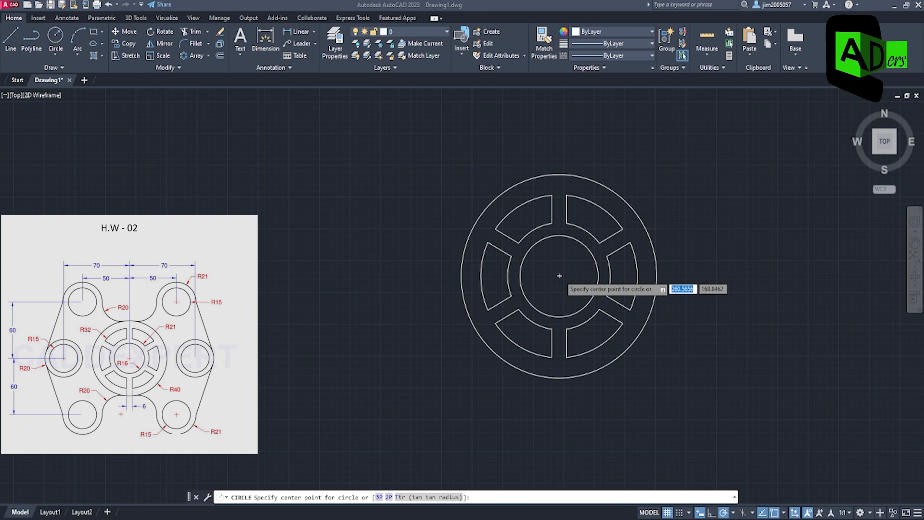
{"action": "type", "text": "tk"}
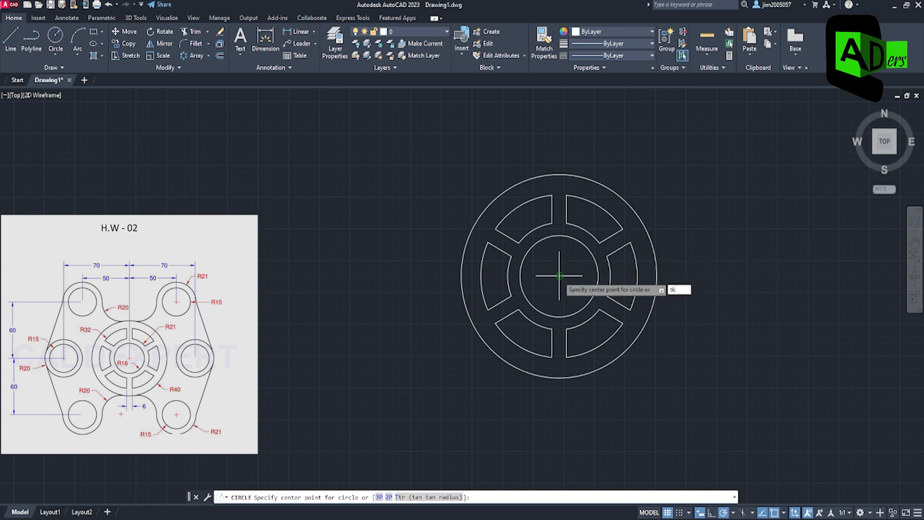
{"action": "key", "text": "Return"}
{"action": "left_click", "coordinate": [559, 276]}
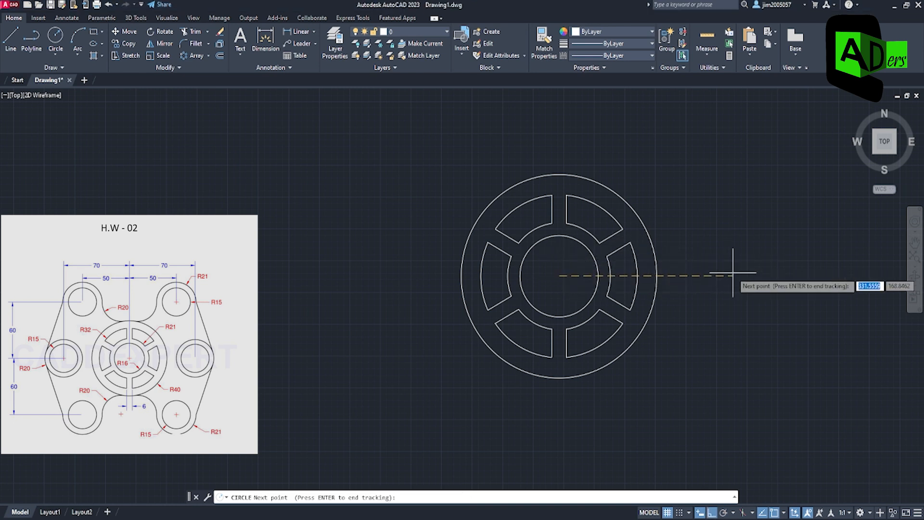
{"action": "type", "text": "70"}
{"action": "key", "text": "Return"}
{"action": "key", "text": "Return"}
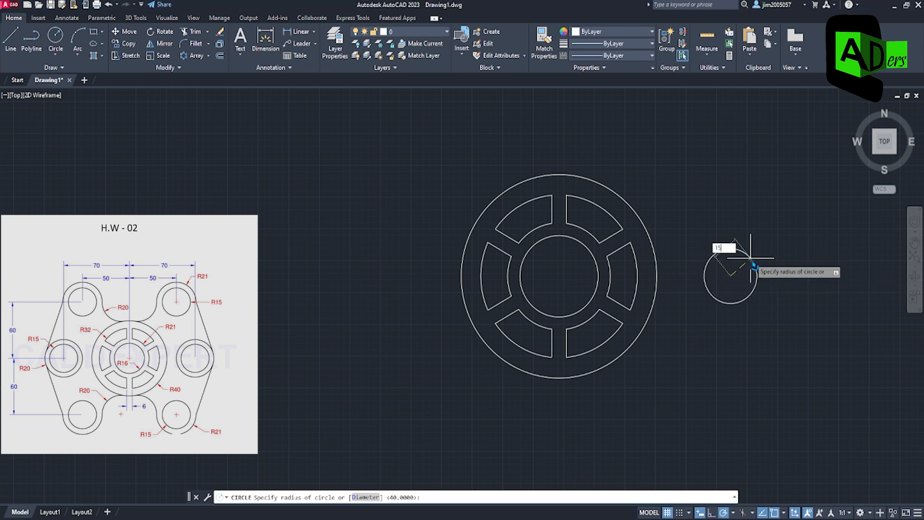
{"action": "key", "text": "Return"}
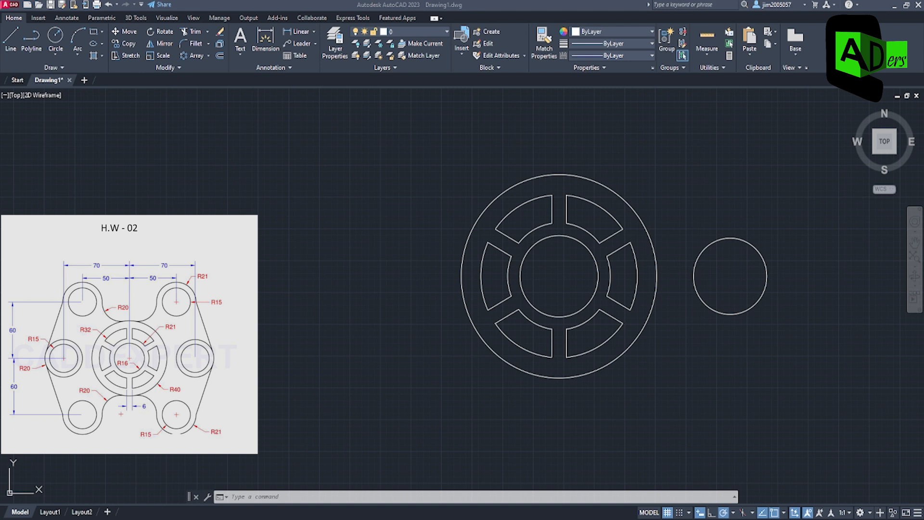
Step: Draw a concentric circle of radius 20 around the side R15 circle
{"action": "left_click", "coordinate": [56, 37]}
{"action": "left_click", "coordinate": [730, 276]}
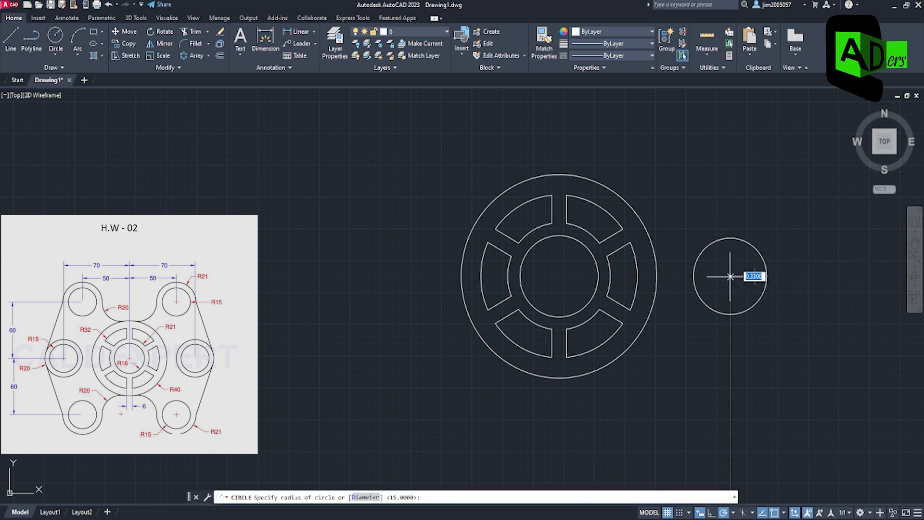
{"action": "key", "text": "Return"}
Step: Draw a circle of radius 15 centred 60 units above and 50 units to the right of the hub centre
{"action": "left_click", "coordinate": [56, 37]}
{"action": "type", "text": "tk"}
{"action": "key", "text": "Return"}
{"action": "left_click", "coordinate": [560, 276]}
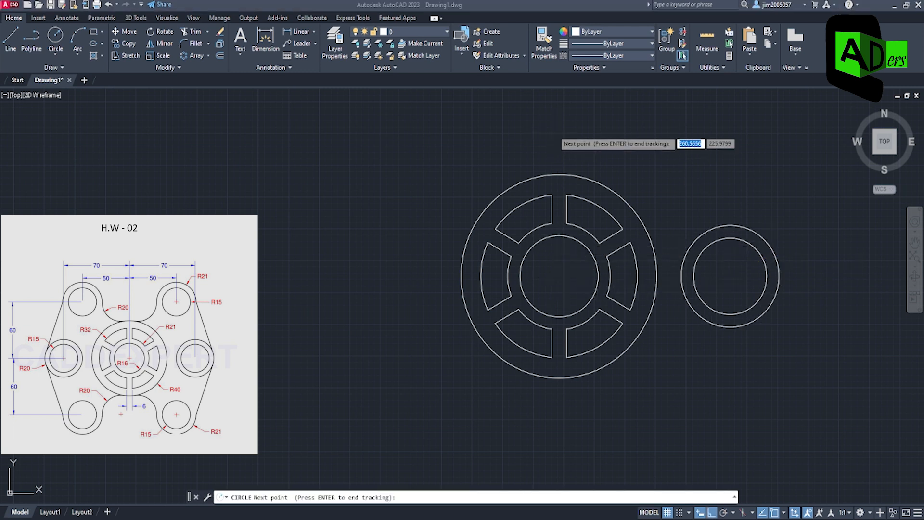
{"action": "type", "text": "6"}
{"action": "key", "text": "Return"}
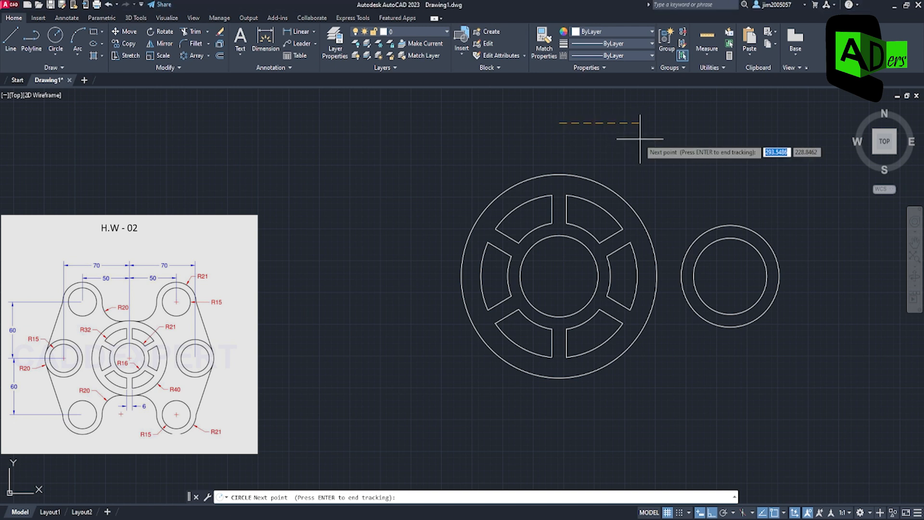
{"action": "type", "text": "50"}
{"action": "key", "text": "Return"}
{"action": "key", "text": "Return"}
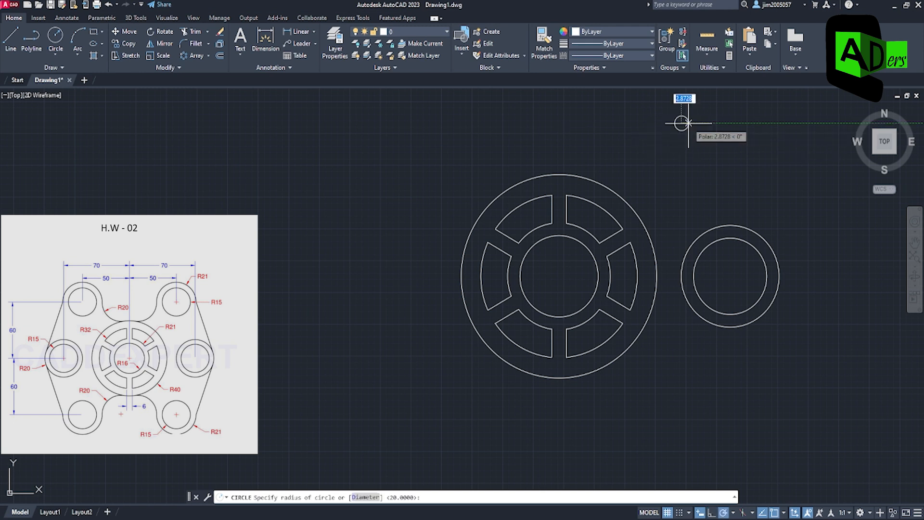
{"action": "type", "text": "15"}
{"action": "key", "text": "Return"}
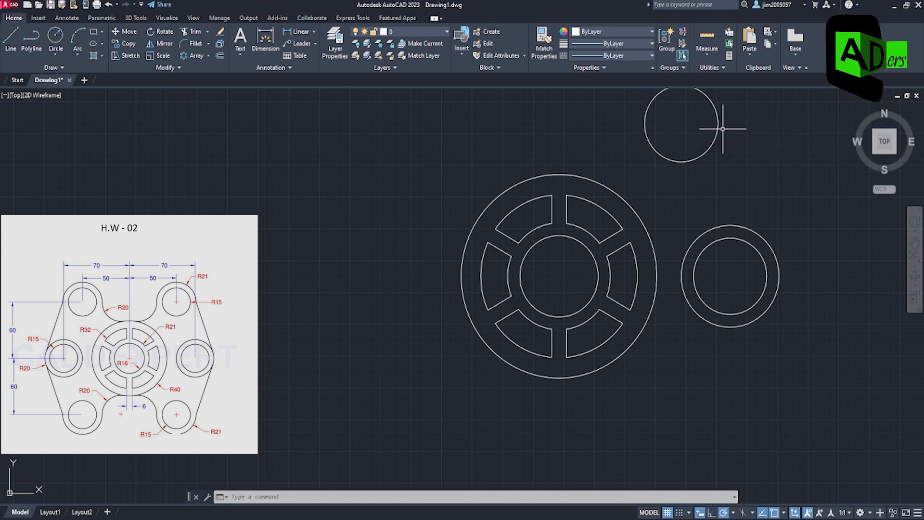
Step: Draw a concentric circle of radius 21 around the upper R15 circle
{"action": "middle_click_drag", "start_coordinate": [772, 181], "coordinate": [657, 224]}
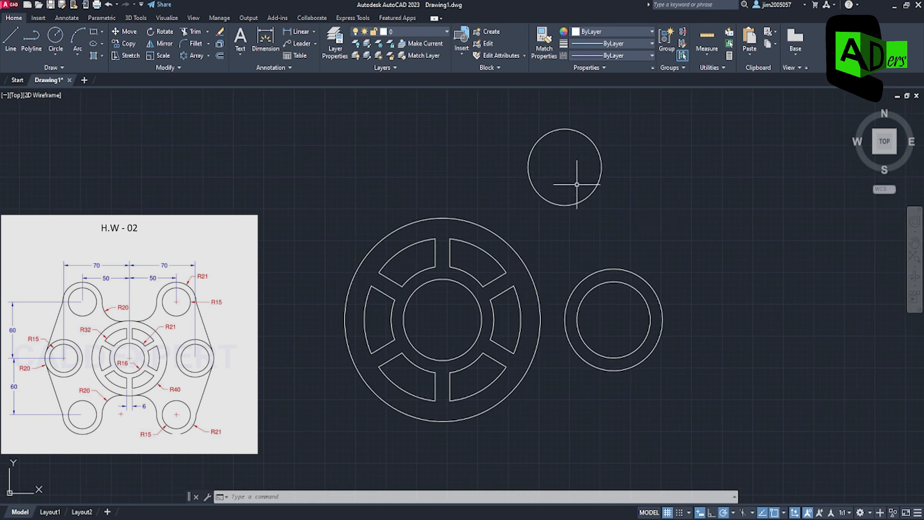
{"action": "left_click", "coordinate": [54, 36]}
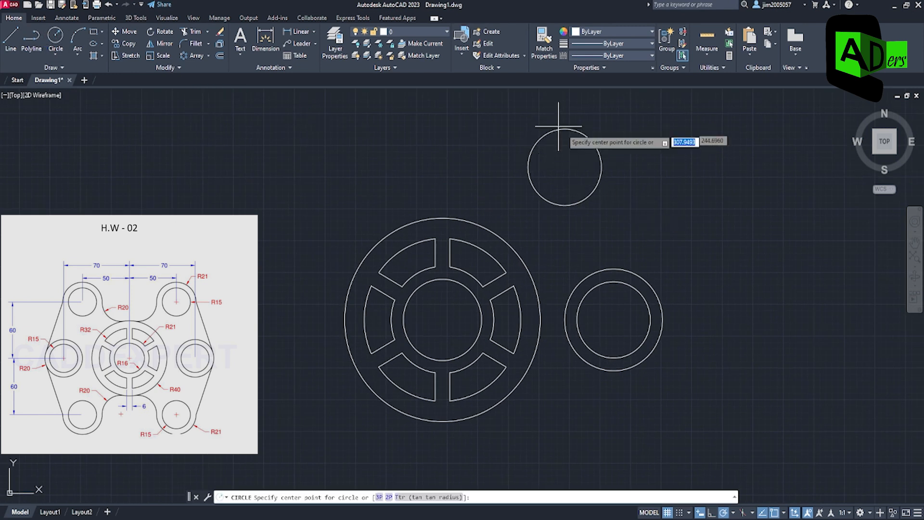
{"action": "left_click", "coordinate": [565, 167]}
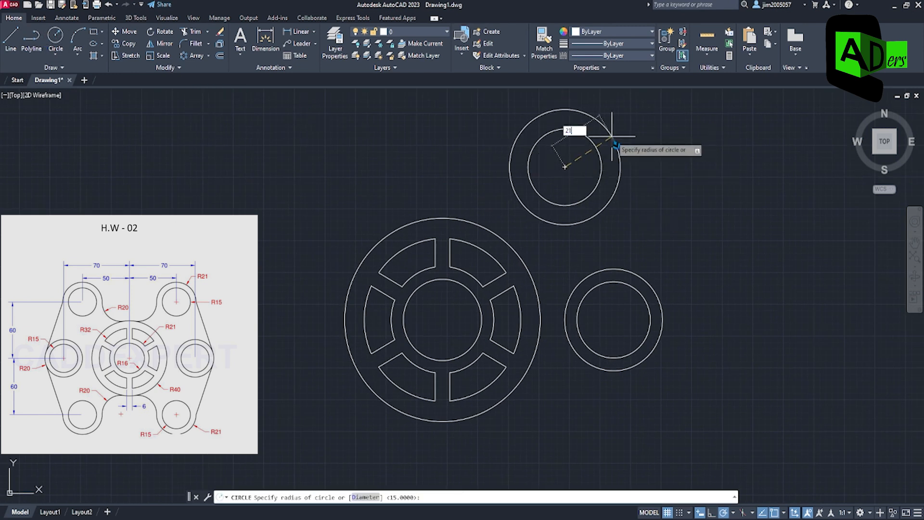
{"action": "type", "text": "21"}
{"action": "key", "text": "Return"}
Step: Mirror the upper R15 and R21 circles about the horizontal axis through the hub centre, keeping the originals
{"action": "left_click", "coordinate": [151, 45]}
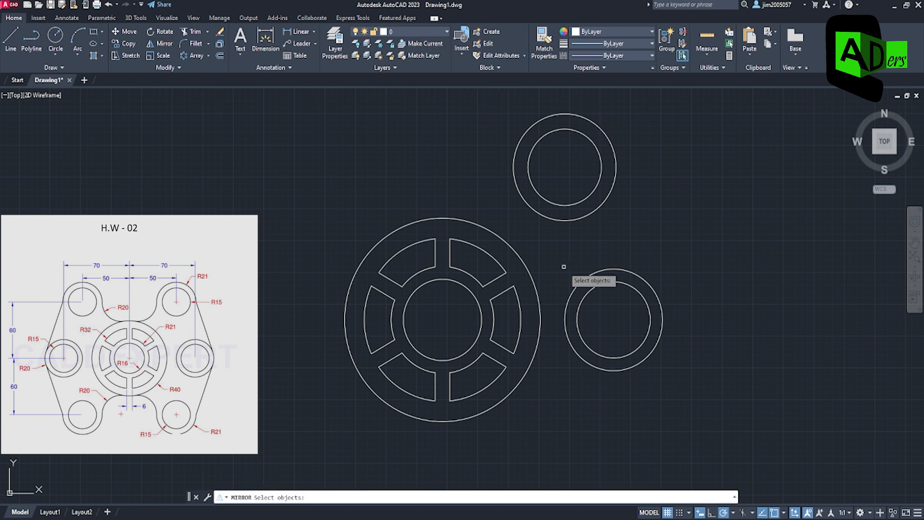
{"action": "left_click", "coordinate": [558, 131]}
{"action": "left_click", "coordinate": [562, 115]}
{"action": "key", "text": "Return"}
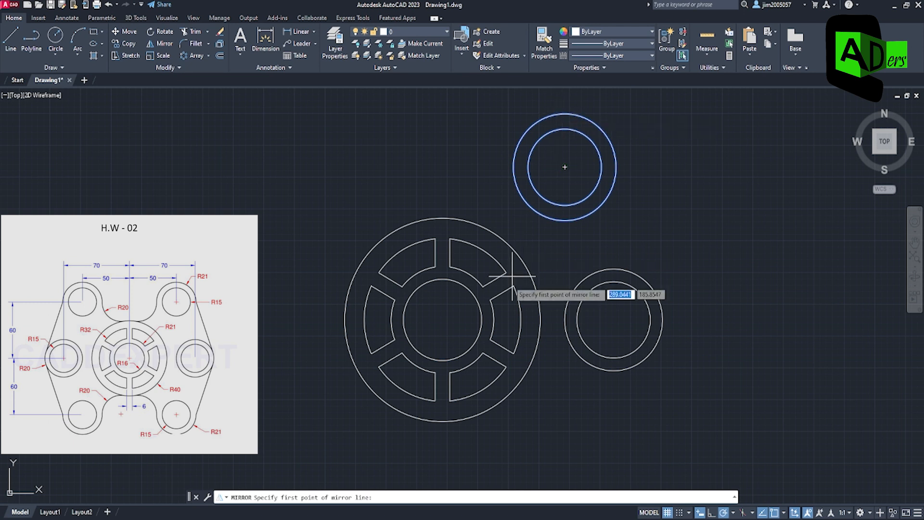
{"action": "left_click", "coordinate": [443, 319]}
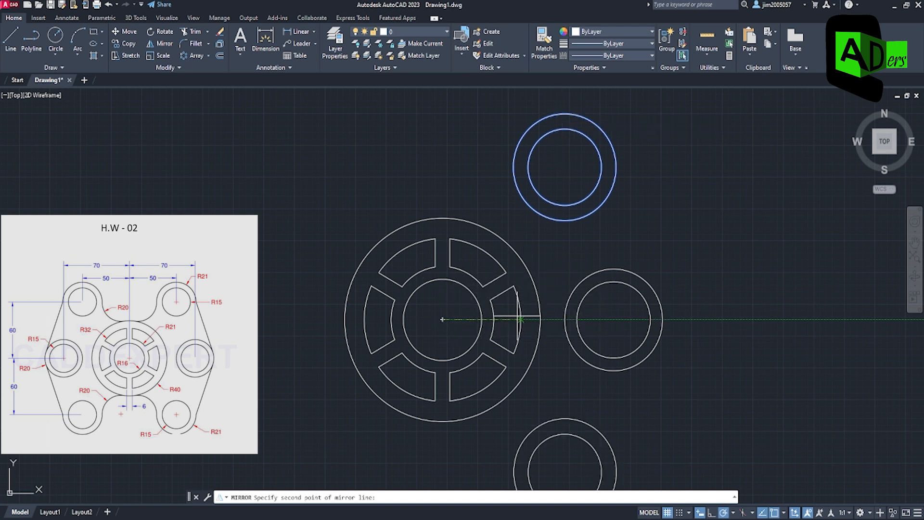
{"action": "left_click", "coordinate": [543, 326]}
{"action": "left_click", "coordinate": [560, 359]}
{"action": "middle_click_drag", "start_coordinate": [560, 360], "coordinate": [536, 319]}
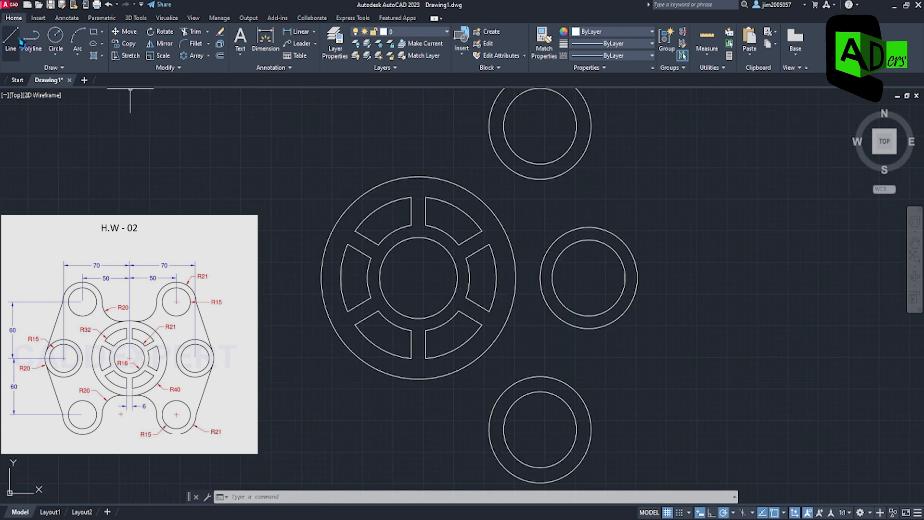
{"action": "left_click", "coordinate": [13, 40]}
{"action": "left_click", "coordinate": [426, 278]}
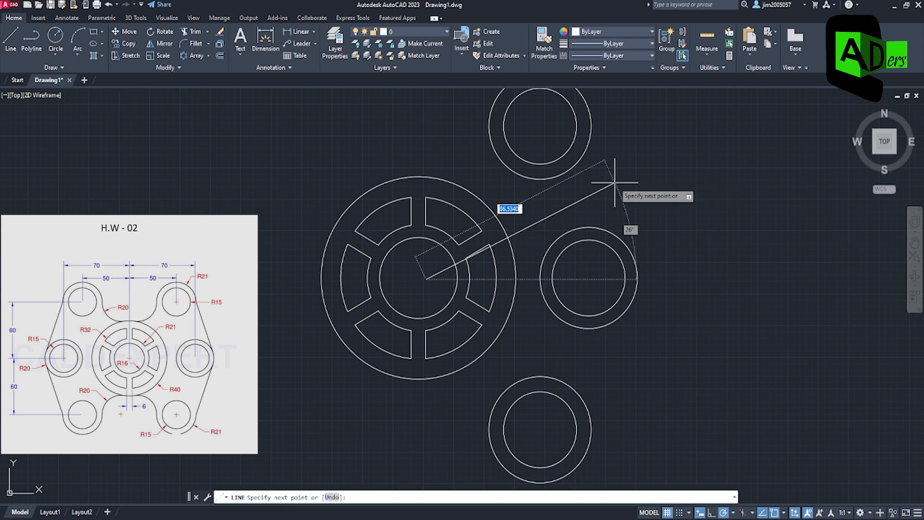
{"action": "key", "text": "Escape"}
Step: Draw an outer edge line tangent from the side R20 circle to the right quadrant of the upper R21 circle
{"action": "left_click", "coordinate": [10, 39]}
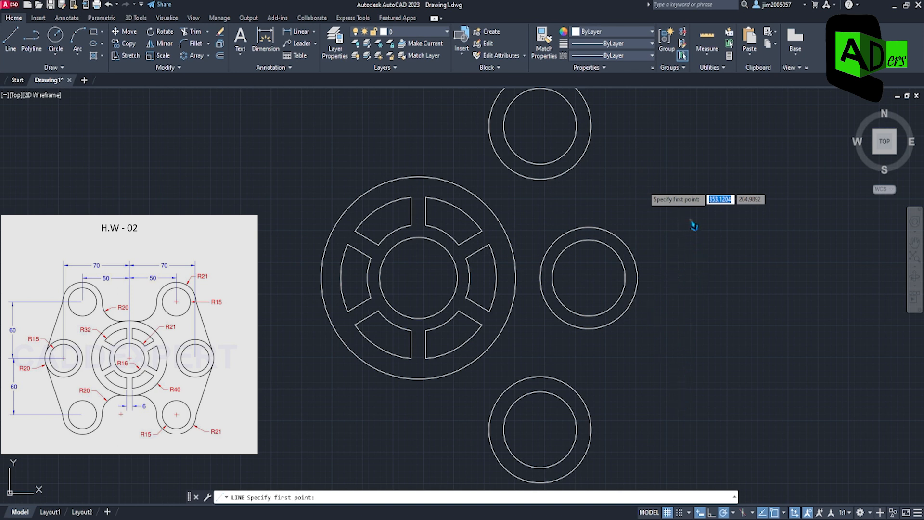
{"action": "left_click", "coordinate": [628, 253]}
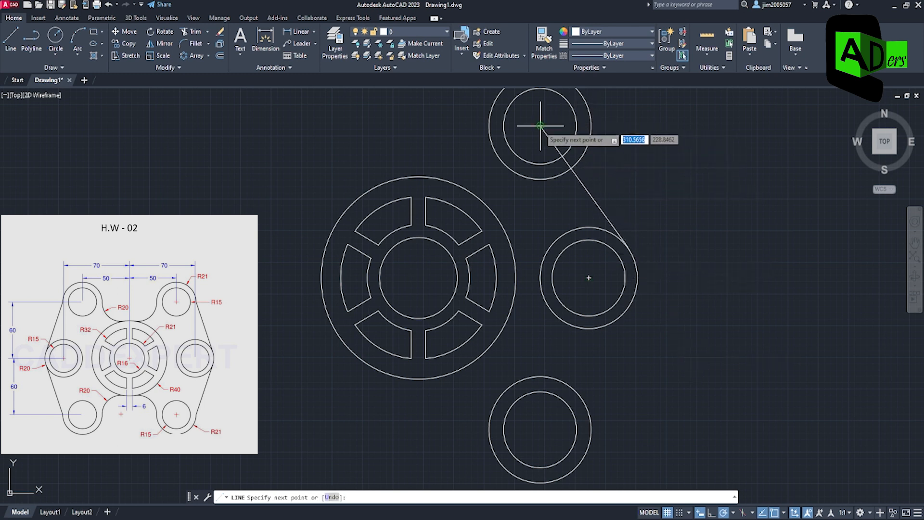
{"action": "left_click", "coordinate": [592, 126]}
{"action": "key", "text": "Return"}
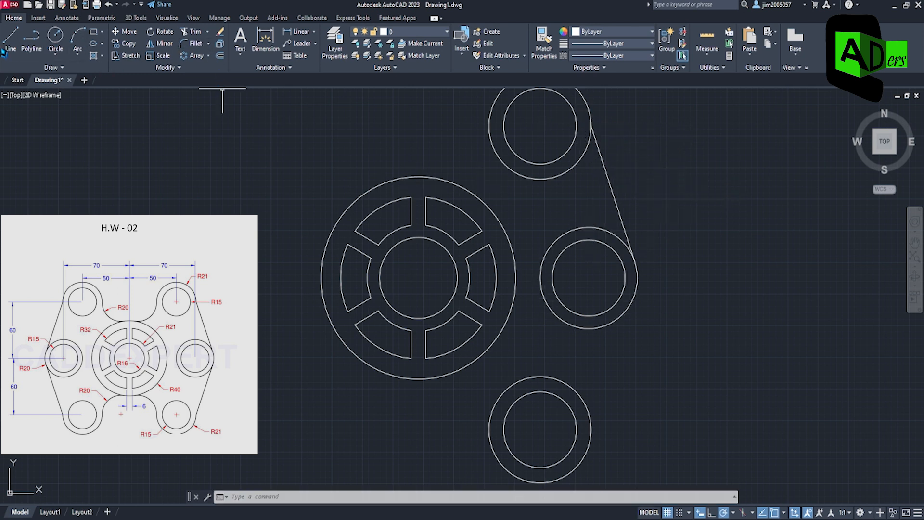
Step: Draw an outer edge line from the right quadrant of the lower R21 circle, tangent to the side R20 circle
{"action": "key", "text": "Return"}
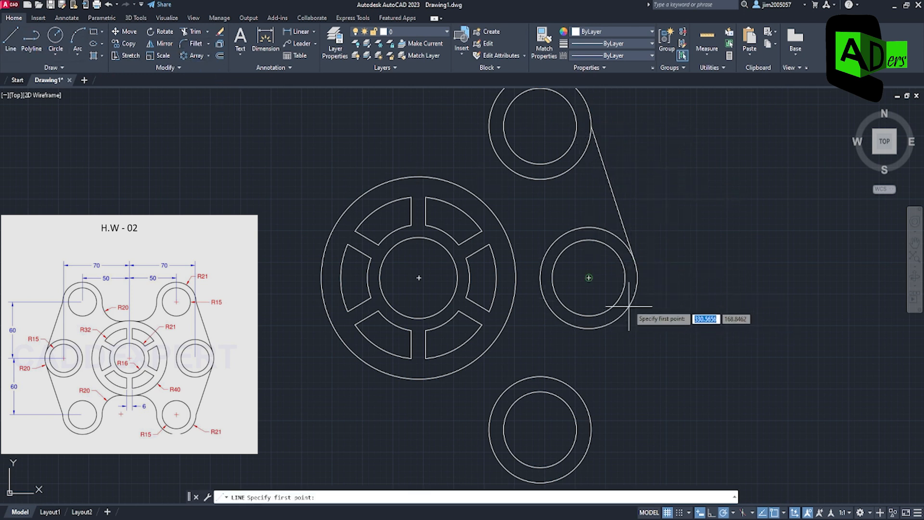
{"action": "left_click", "coordinate": [591, 429]}
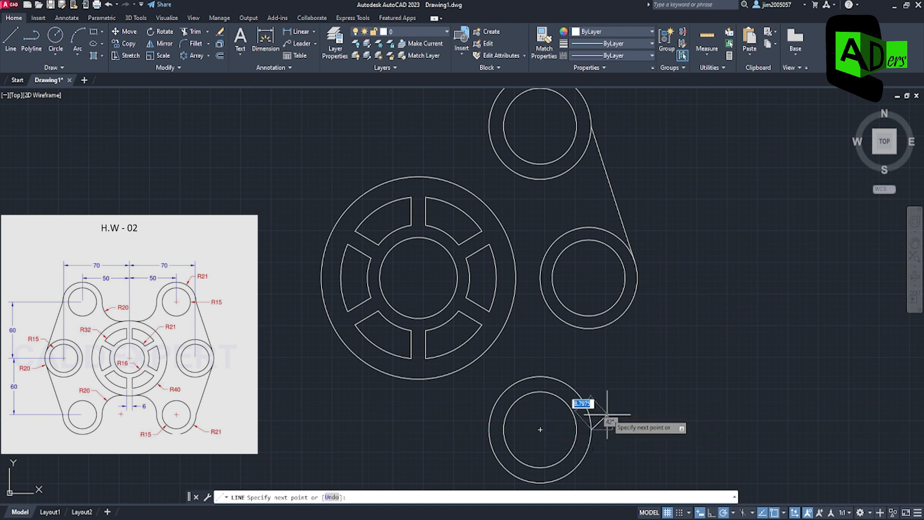
{"action": "left_click", "coordinate": [636, 294]}
{"action": "key", "text": "Escape"}
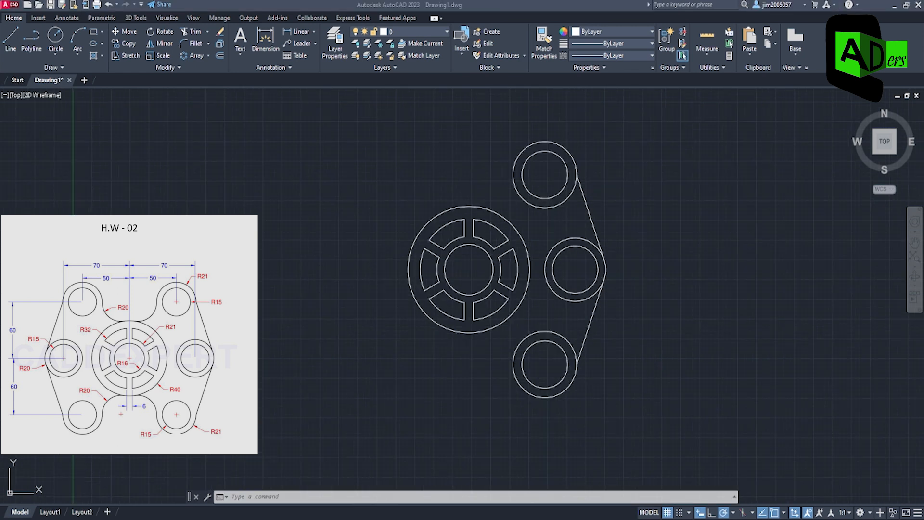
Step: Fillet the hub's R40 circle to the upper and lower R21 circles with a radius of 20
{"action": "middle_click_drag", "start_coordinate": [468, 179], "coordinate": [467, 200]}
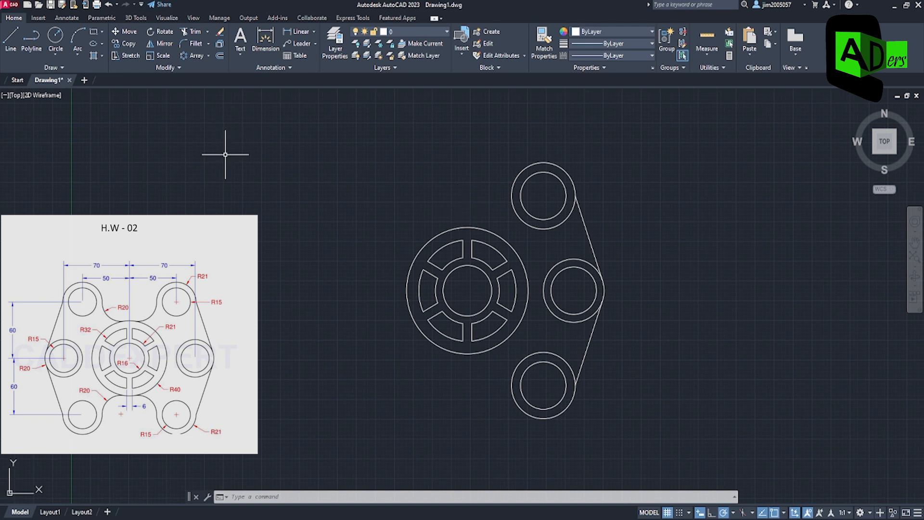
{"action": "left_click", "coordinate": [193, 43]}
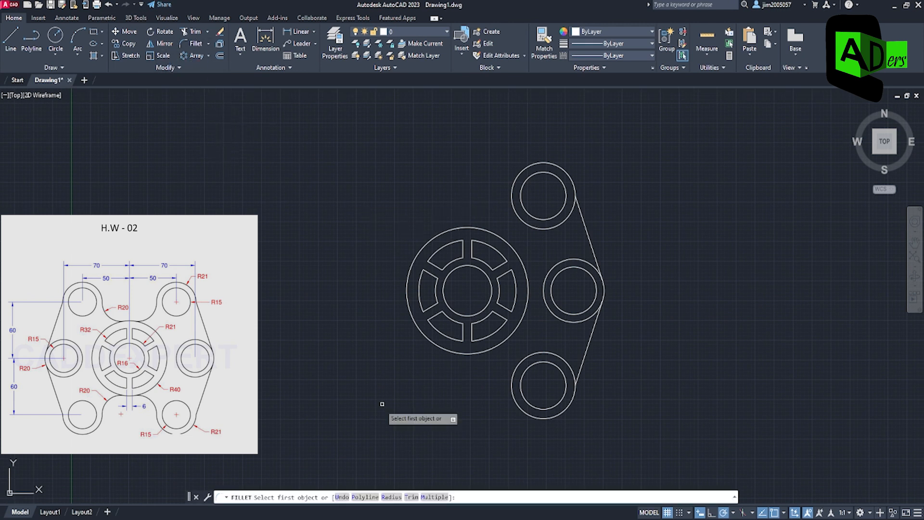
{"action": "left_click", "coordinate": [398, 498]}
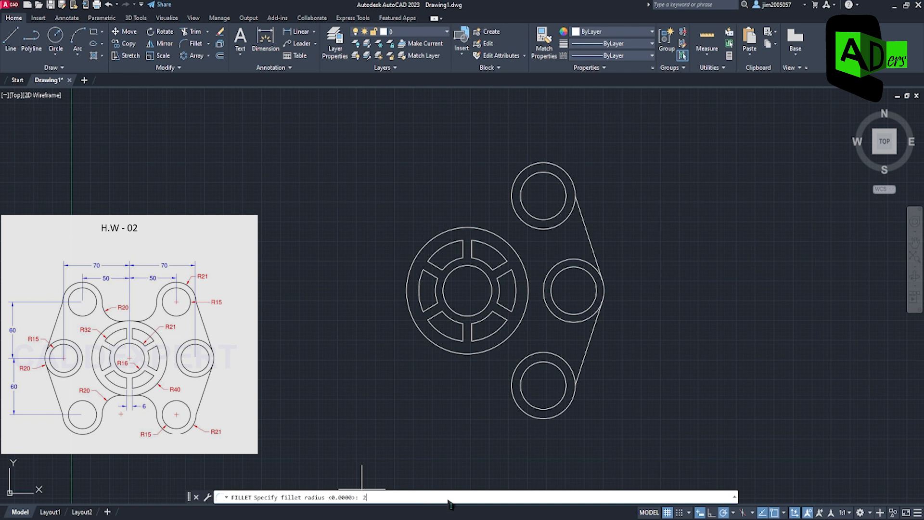
{"action": "type", "text": "20"}
{"action": "key", "text": "Return"}
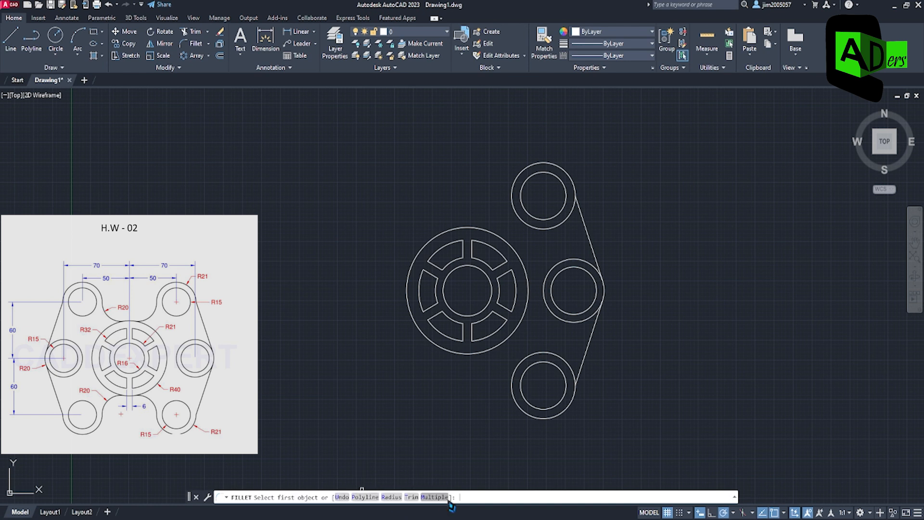
{"action": "left_click", "coordinate": [474, 227]}
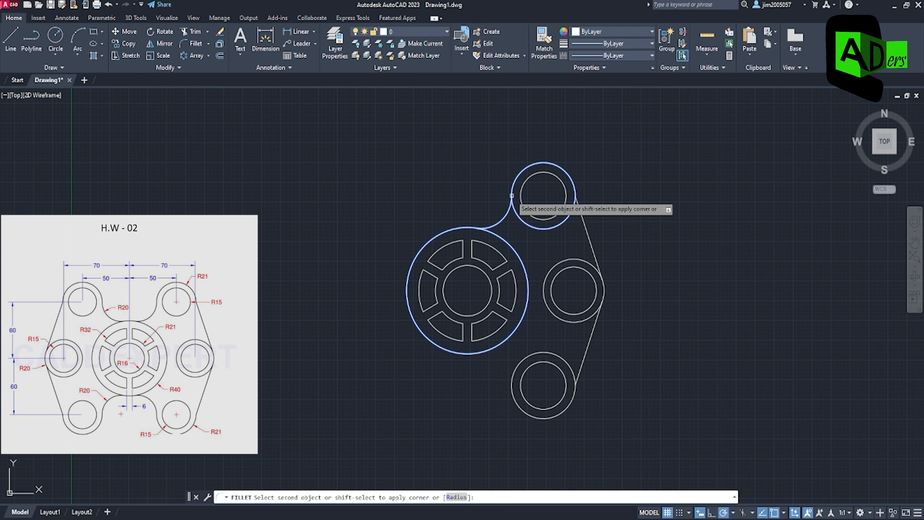
{"action": "left_click", "coordinate": [511, 195]}
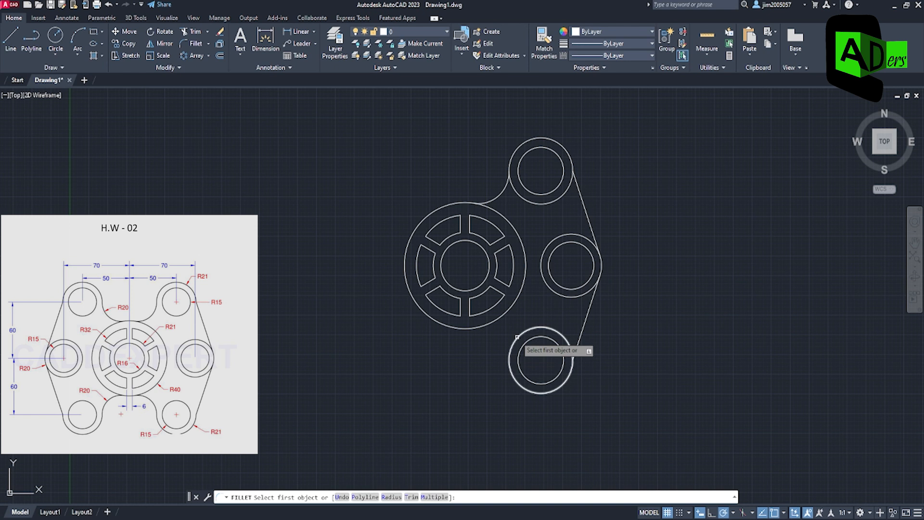
{"action": "left_click", "coordinate": [517, 338]}
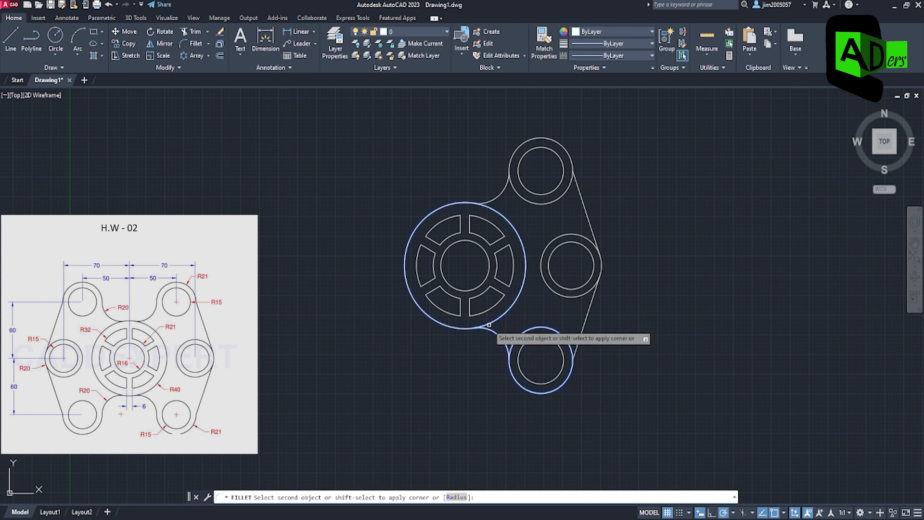
{"action": "left_click", "coordinate": [489, 325]}
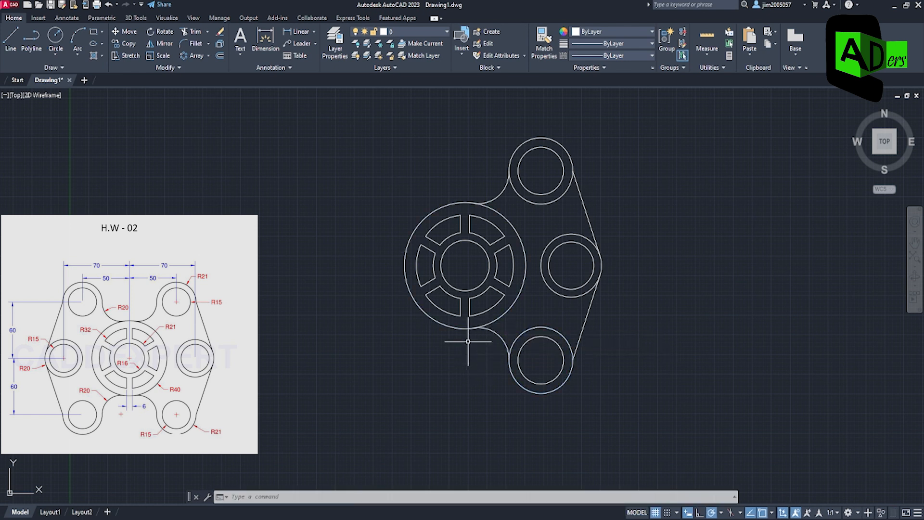
Step: Trim the inward-facing arcs of the upper and lower R21 circles between the fillets and the outer edge lines
{"action": "left_click", "coordinate": [191, 32]}
{"action": "left_click_drag", "start_coordinate": [536, 224], "coordinate": [541, 200]}
{"action": "left_click", "coordinate": [553, 336]}
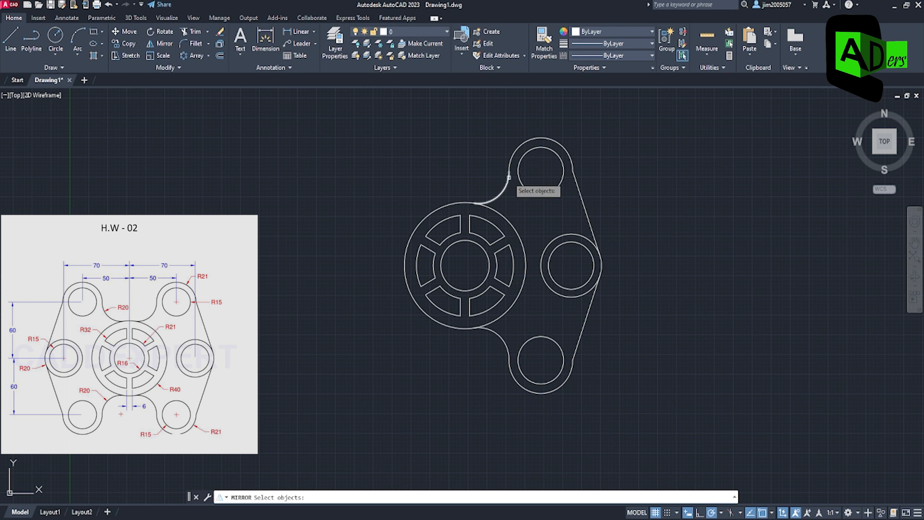
Step: Mirror the three right-hand holes with their outlines, fillets and edge lines about the vertical axis through the hub centre, keeping the originals
{"action": "mouse_move", "coordinate": [591, 173]}
{"action": "left_mouse_down"}
{"action": "mouse_move", "coordinate": [506, 260]}
{"action": "mouse_move", "coordinate": [576, 141]}
{"action": "left_mouse_up"}
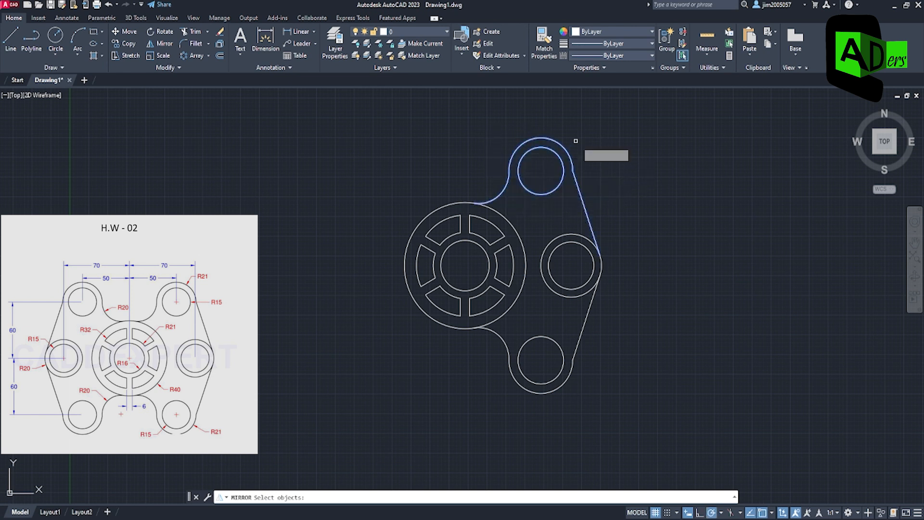
{"action": "mouse_move", "coordinate": [621, 290]}
{"action": "left_mouse_down"}
{"action": "mouse_move", "coordinate": [511, 393]}
{"action": "mouse_move", "coordinate": [560, 325]}
{"action": "mouse_move", "coordinate": [564, 232]}
{"action": "left_mouse_up"}
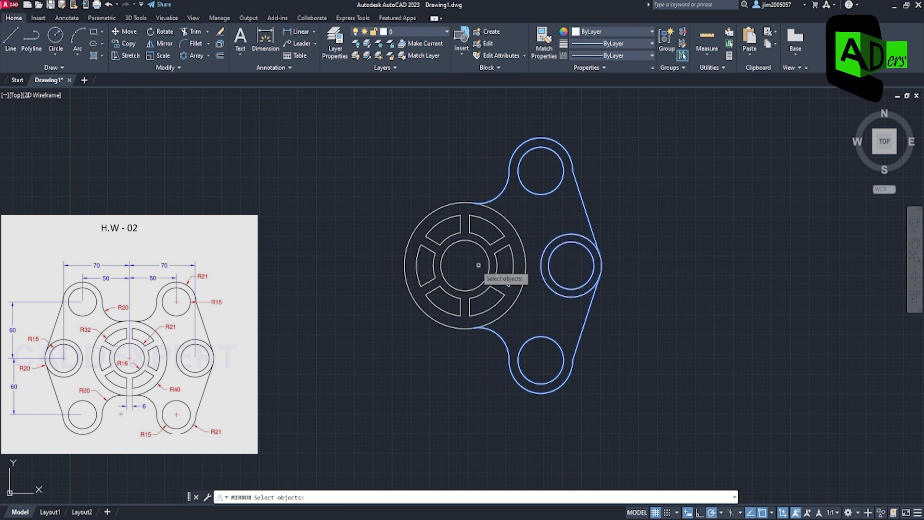
{"action": "key", "text": "Return"}
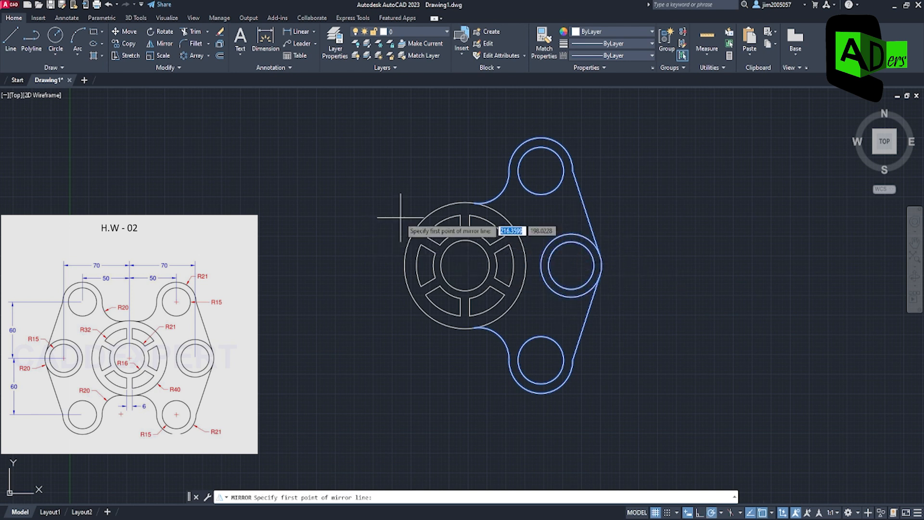
{"action": "left_click", "coordinate": [465, 265]}
{"action": "left_click", "coordinate": [465, 211]}
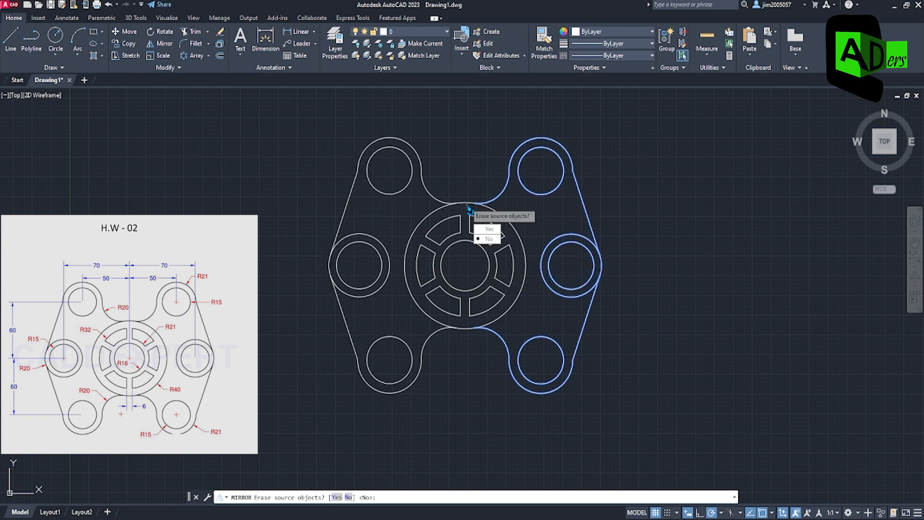
{"action": "key", "text": "Return"}
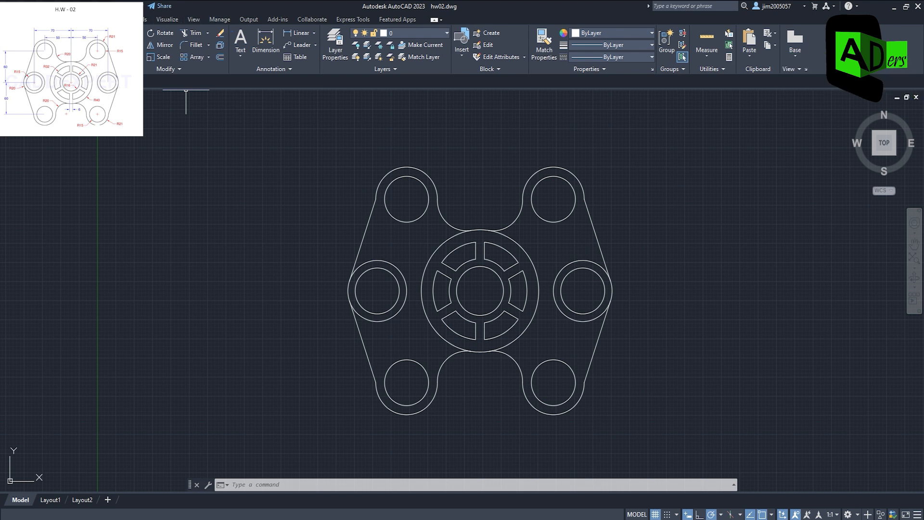
Step: Open the Standard dimension style for modification and check its text height and arrow size
{"action": "left_click", "coordinate": [66, 19]}
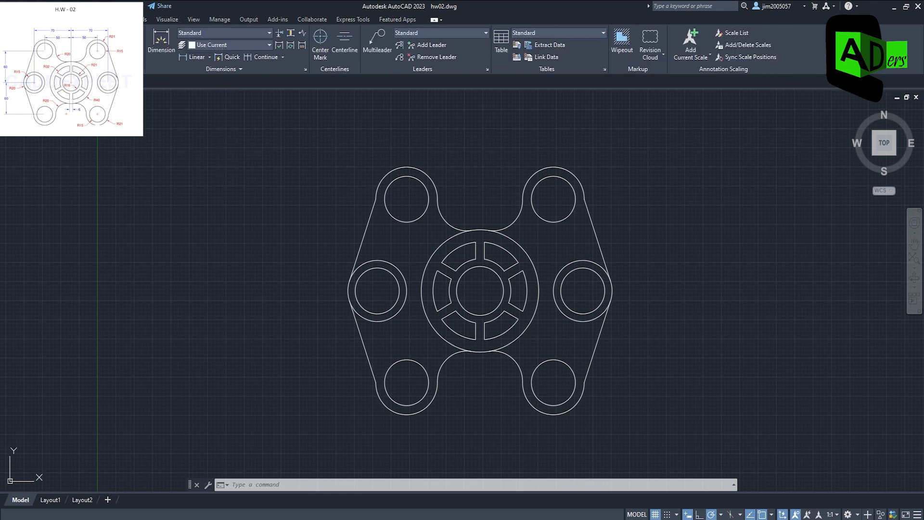
{"action": "left_click", "coordinate": [306, 71]}
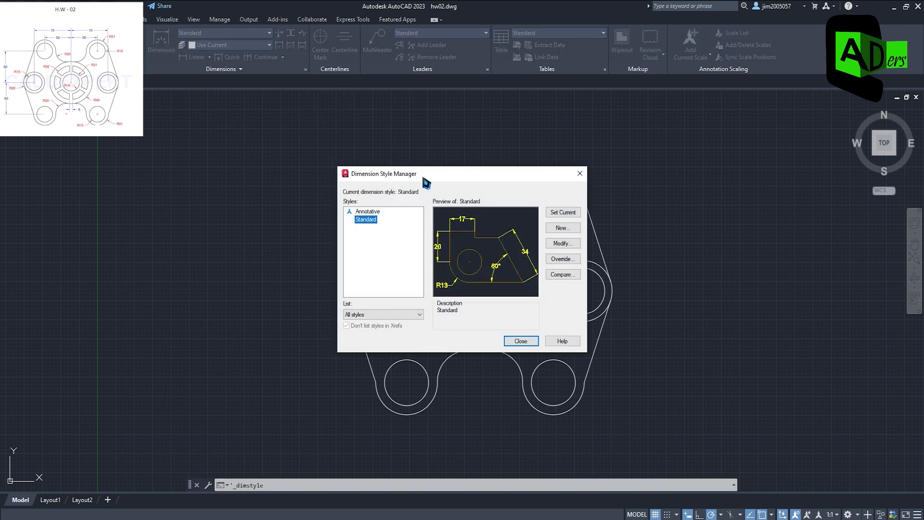
{"action": "left_click", "coordinate": [559, 244]}
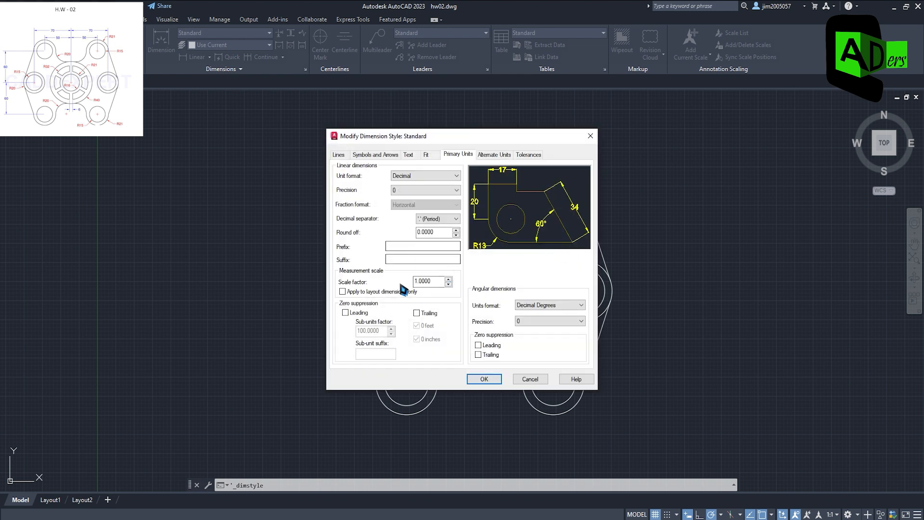
{"action": "left_click", "coordinate": [408, 155]}
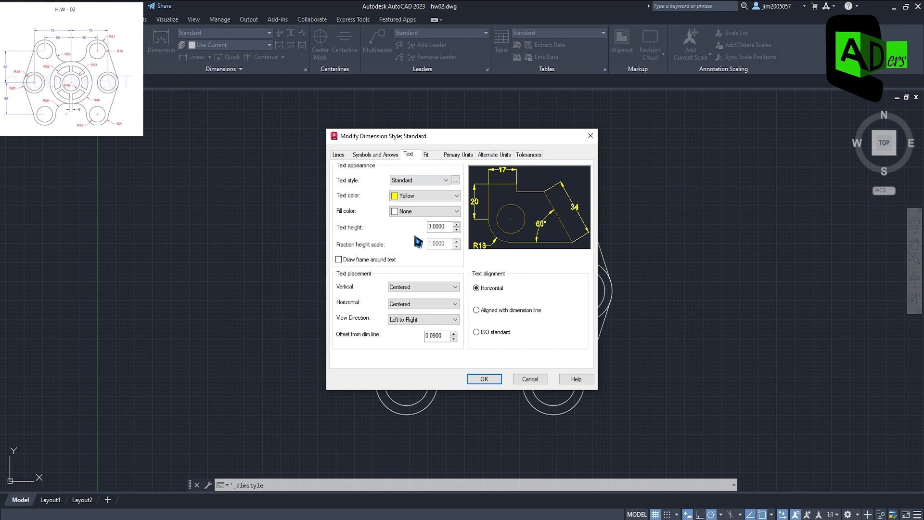
{"action": "left_click", "coordinate": [446, 228]}
{"action": "left_click", "coordinate": [390, 156]}
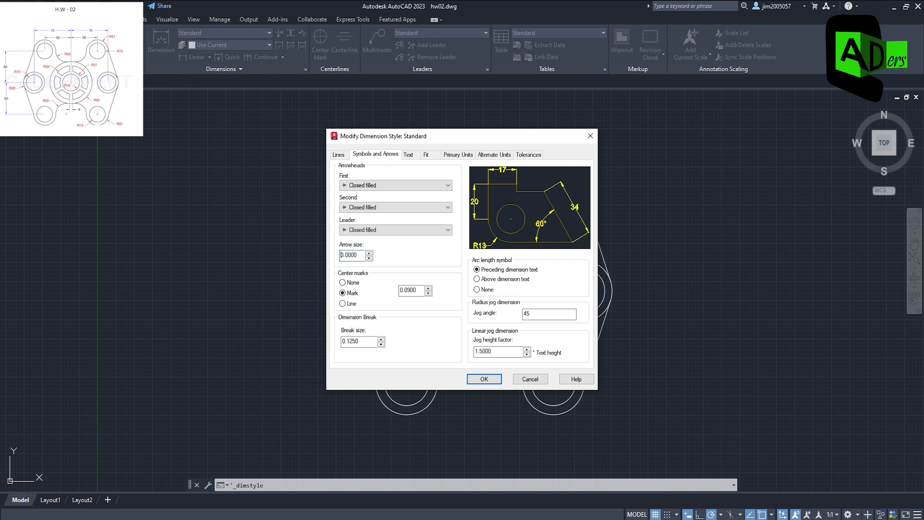
Step: Set the Standard dimension style's linear precision to 0
{"action": "left_click", "coordinate": [452, 157]}
{"action": "left_click", "coordinate": [433, 191]}
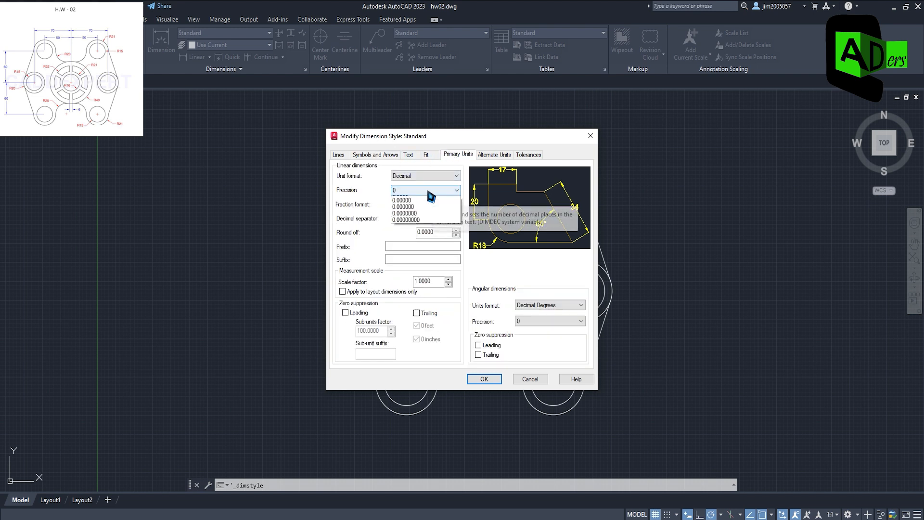
{"action": "left_click", "coordinate": [408, 202]}
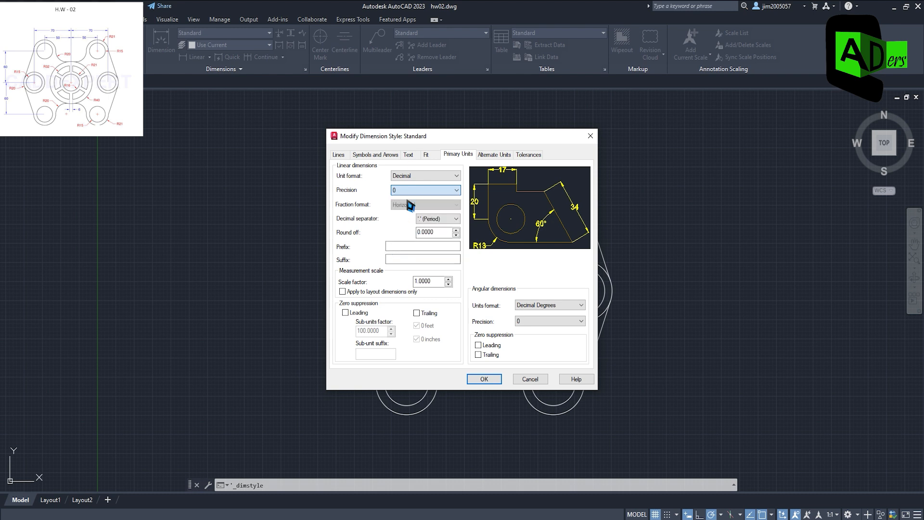
Step: Accept the changes to the Standard dimension style and close the Dimension Style Manager
{"action": "left_click", "coordinate": [484, 379]}
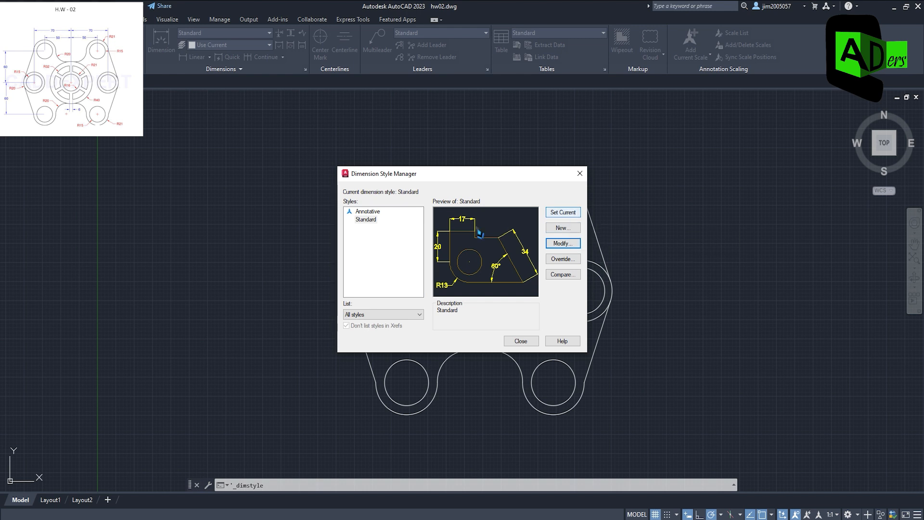
{"action": "left_click", "coordinate": [521, 341]}
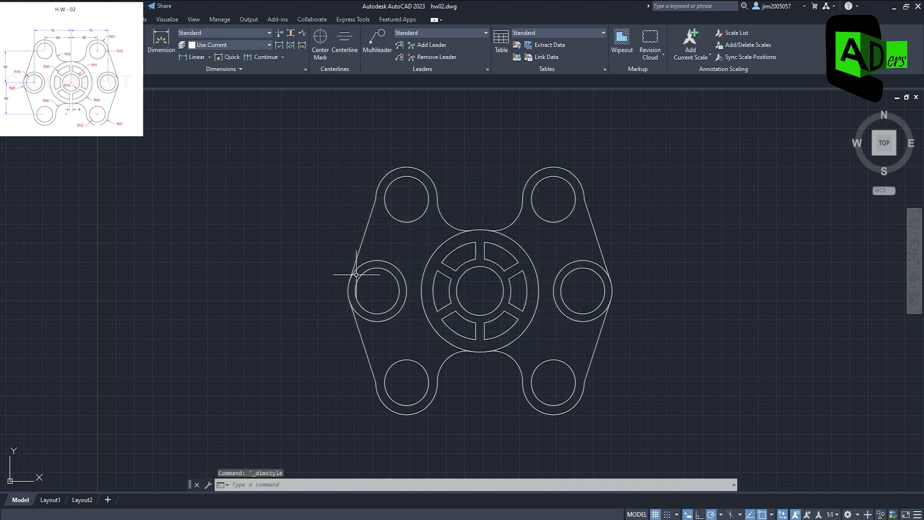
Step: Dimension the horizontal distances from the hub centre to the middle-right and upper-right hole centres, stacking both dimensions above the plate
{"action": "left_click", "coordinate": [169, 45]}
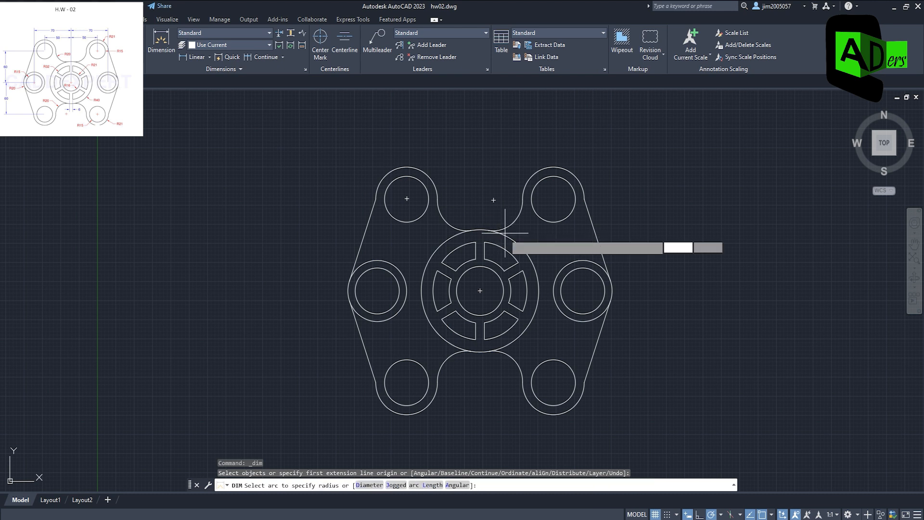
{"action": "left_click", "coordinate": [480, 291]}
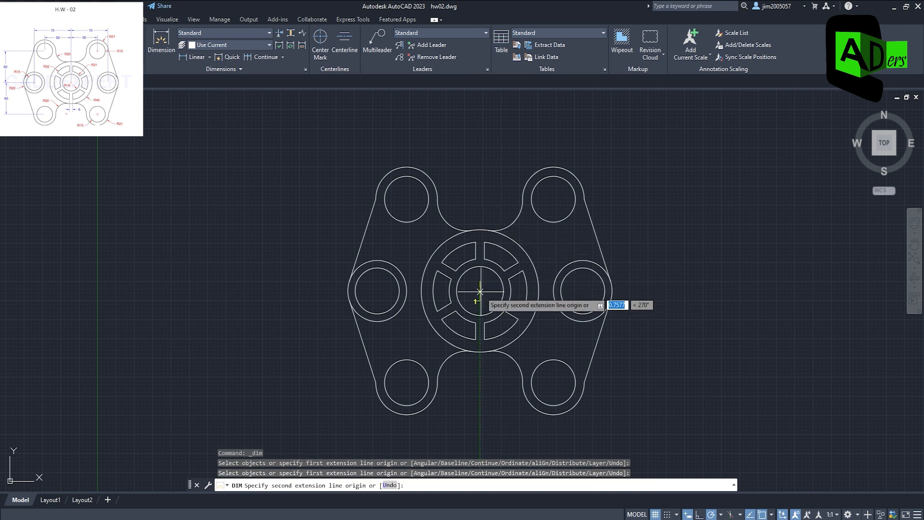
{"action": "left_click", "coordinate": [583, 291]}
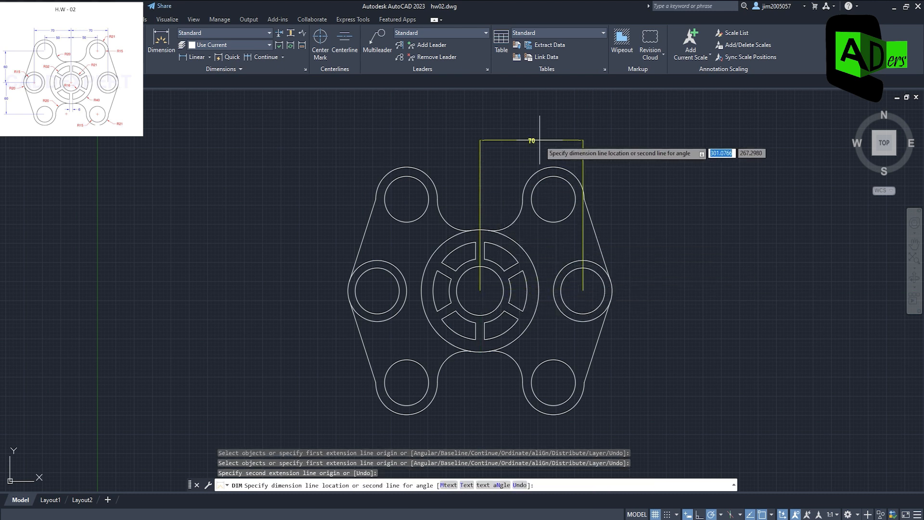
{"action": "left_click", "coordinate": [540, 140]}
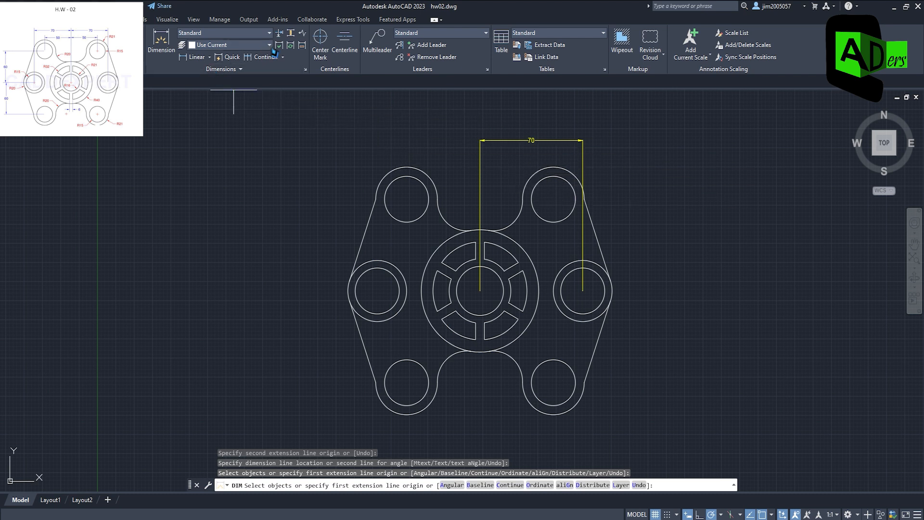
{"action": "left_click", "coordinate": [165, 46]}
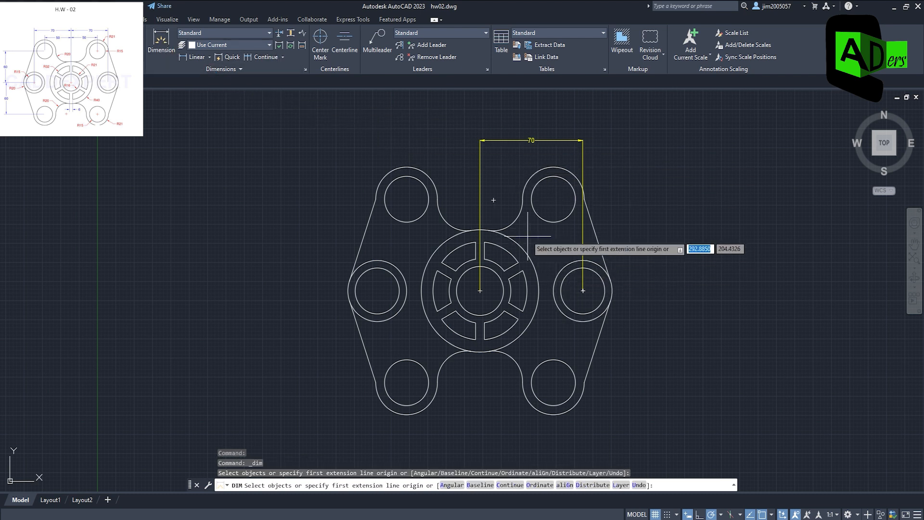
{"action": "left_click", "coordinate": [480, 290]}
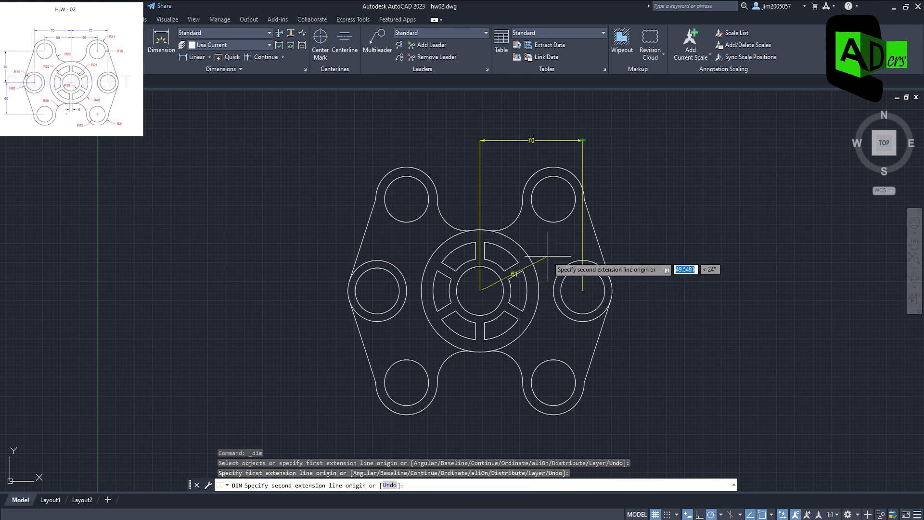
{"action": "left_click", "coordinate": [554, 199]}
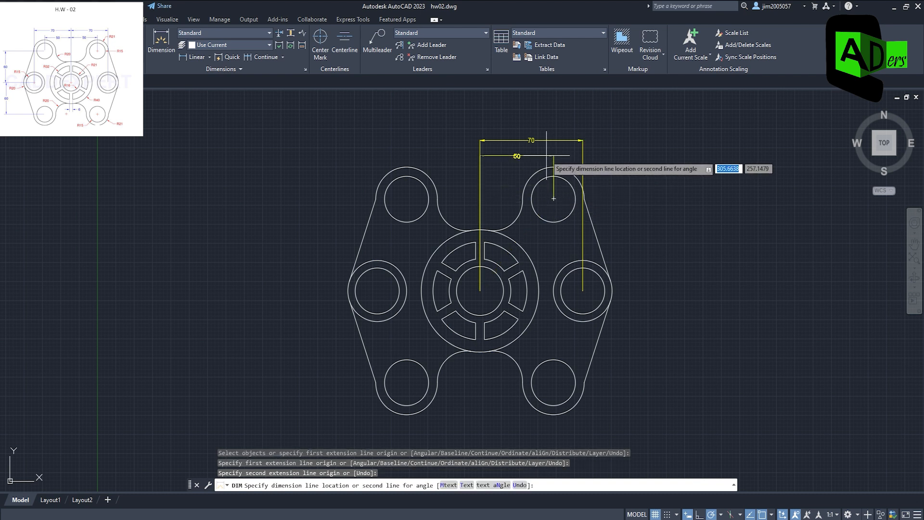
{"action": "left_click", "coordinate": [546, 156]}
Step: Dimension the radius of the upper-right outer arc and the diameter of the hole inside it, placing both outside the plate
{"action": "left_click", "coordinate": [162, 46]}
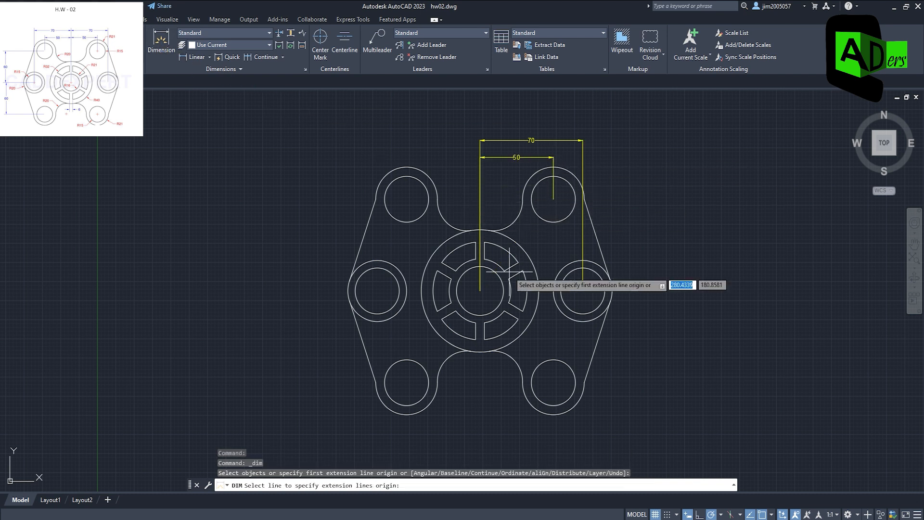
{"action": "left_click", "coordinate": [578, 179]}
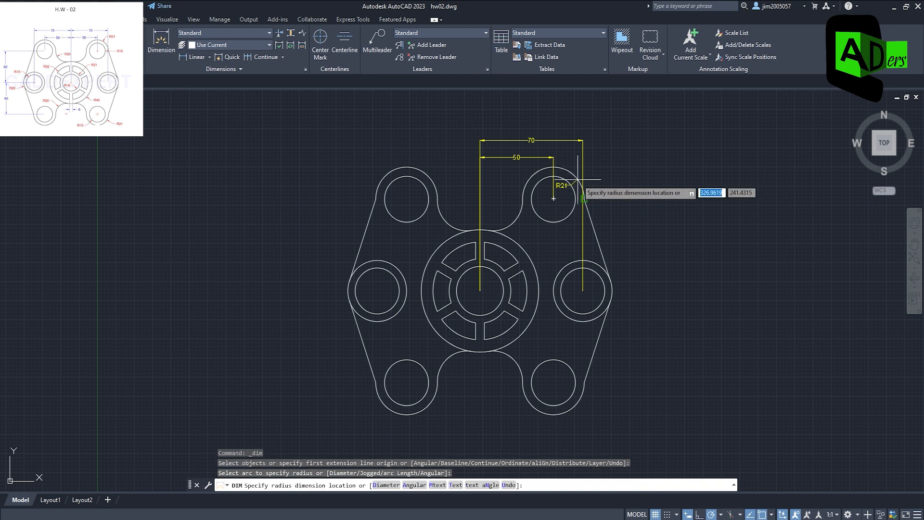
{"action": "left_click", "coordinate": [613, 155]}
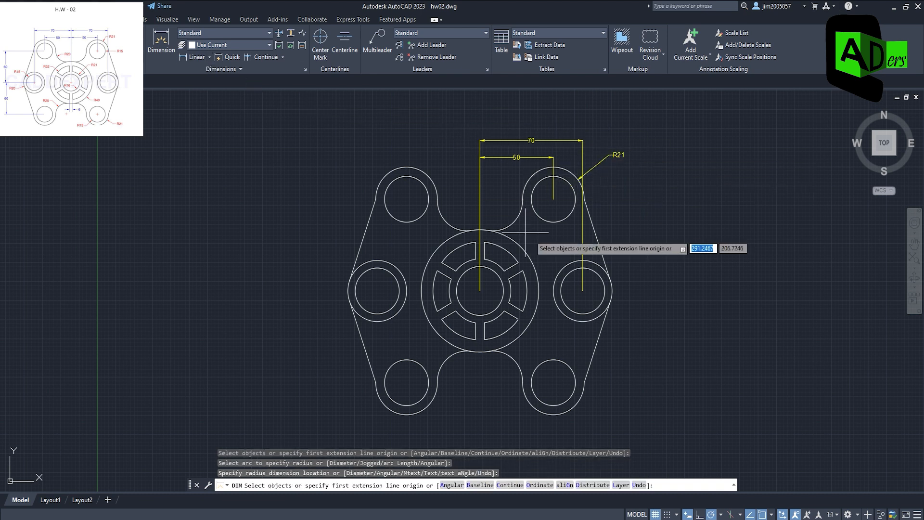
{"action": "left_click", "coordinate": [569, 182]}
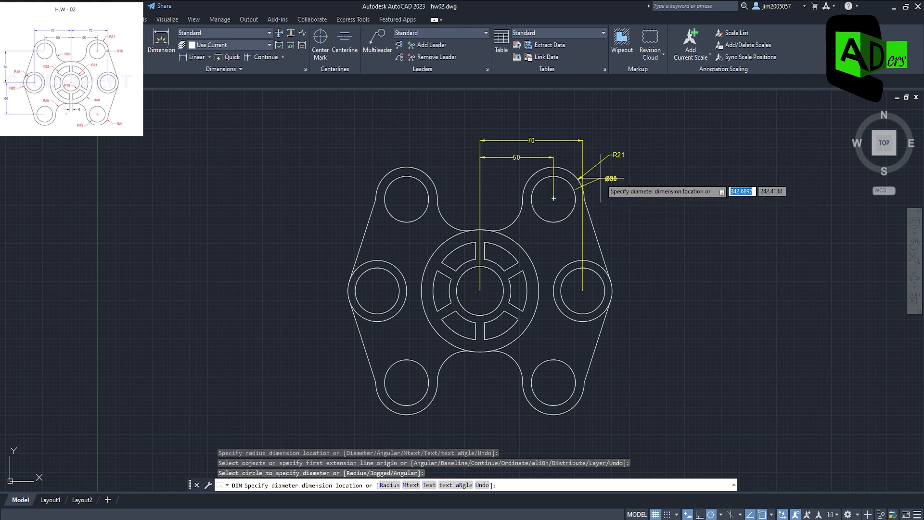
{"action": "left_click", "coordinate": [601, 178]}
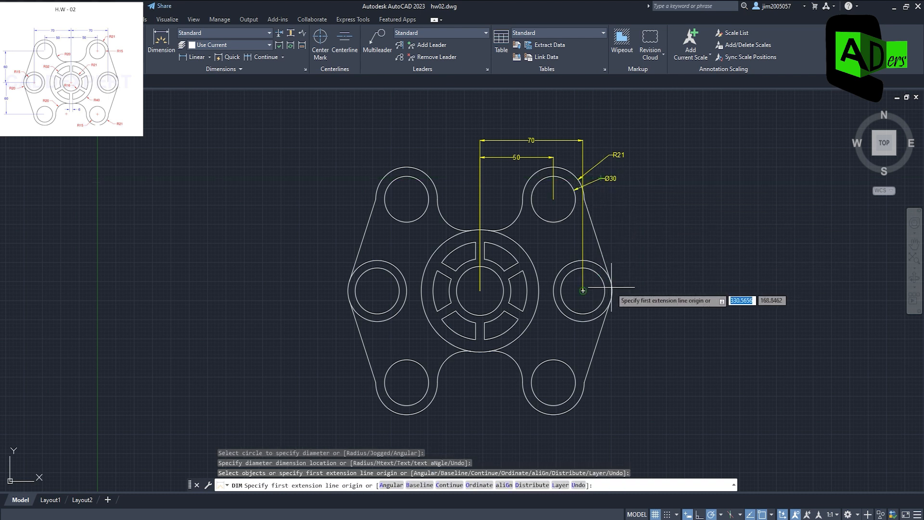
Step: Dimension the diameter of the outer circle around the middle-right hole, placing the text outside the plate
{"action": "left_click", "coordinate": [583, 291]}
{"action": "left_click", "coordinate": [650, 268]}
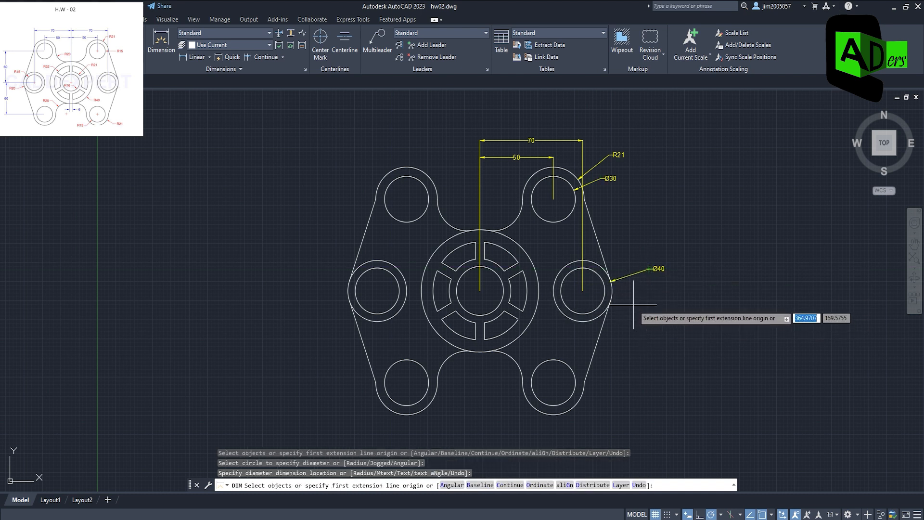
{"action": "key", "text": "Return"}
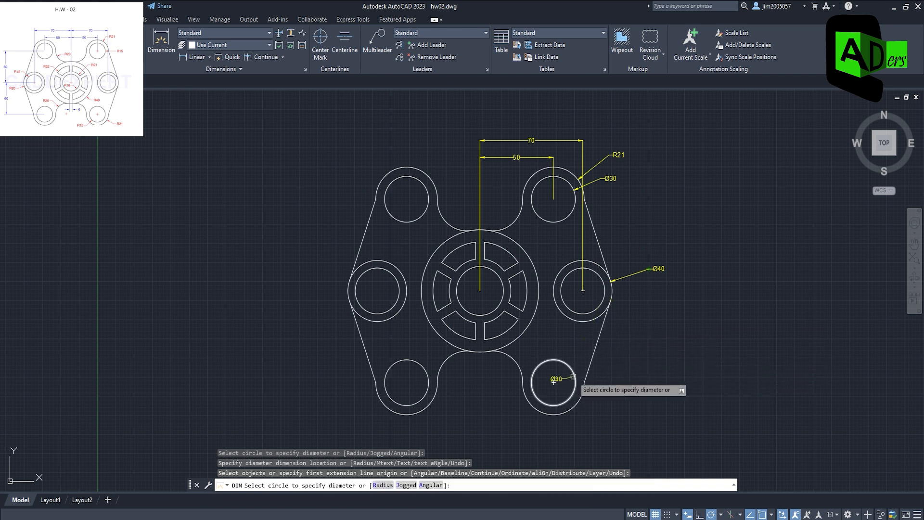
Step: Dimension the radii of the lower-right, upper-right and upper-left fillets between the hub and the hole lobes
{"action": "left_click", "coordinate": [508, 360]}
{"action": "left_click", "coordinate": [499, 373]}
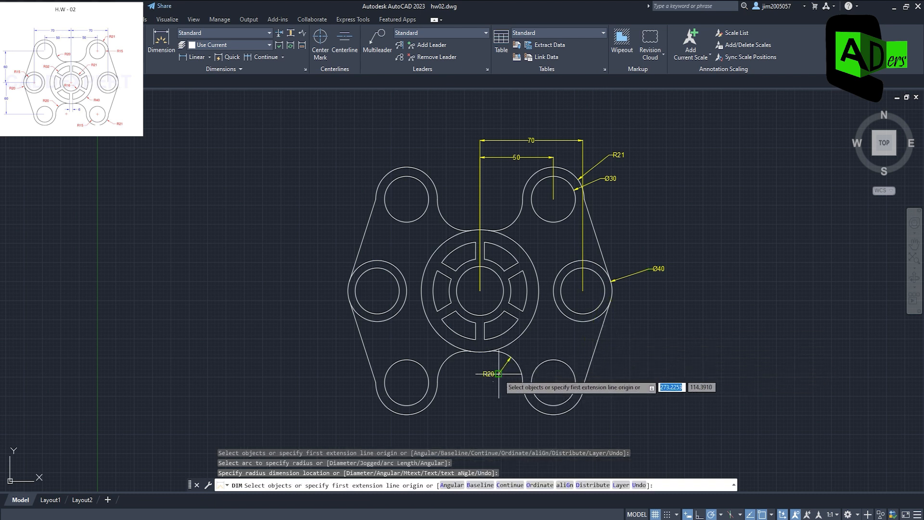
{"action": "left_click", "coordinate": [505, 223]}
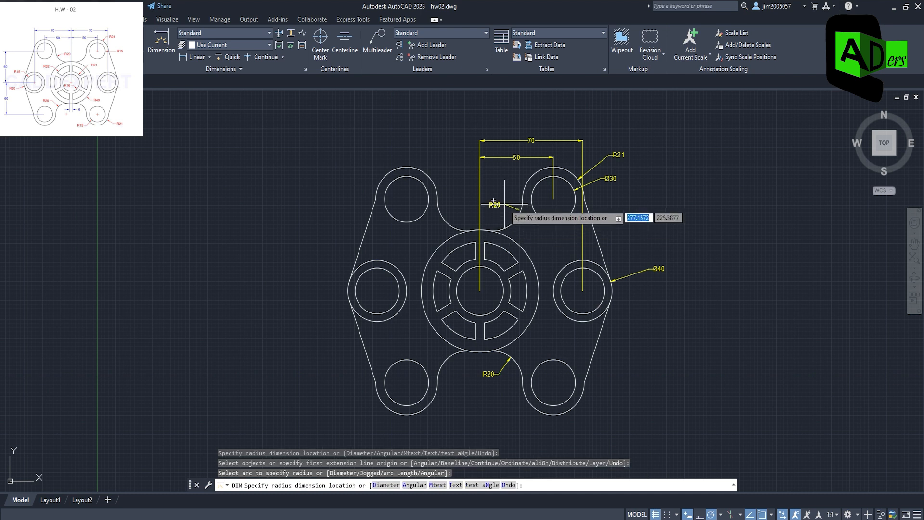
{"action": "left_click", "coordinate": [503, 207]}
{"action": "left_click", "coordinate": [448, 221]}
{"action": "left_click", "coordinate": [460, 213]}
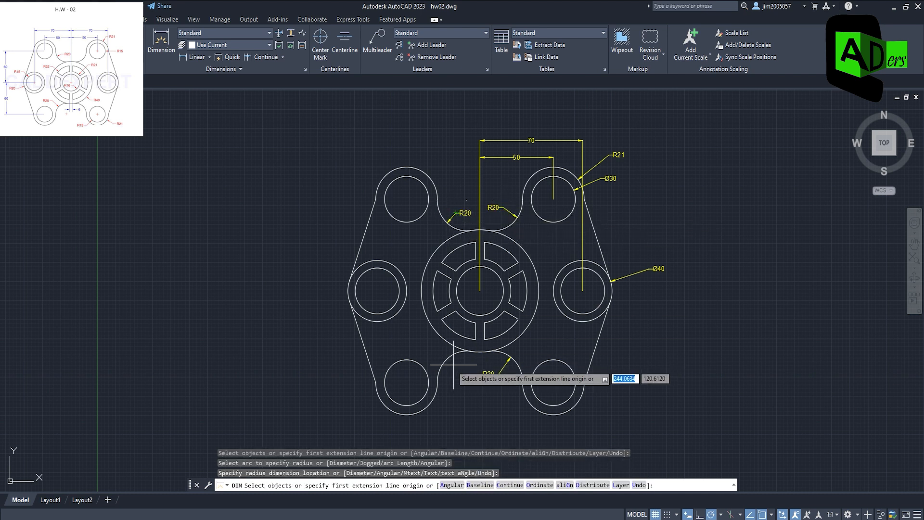
Step: Dimension the diameters of the lower-right hole and the hub's central bore
{"action": "left_click", "coordinate": [573, 369]}
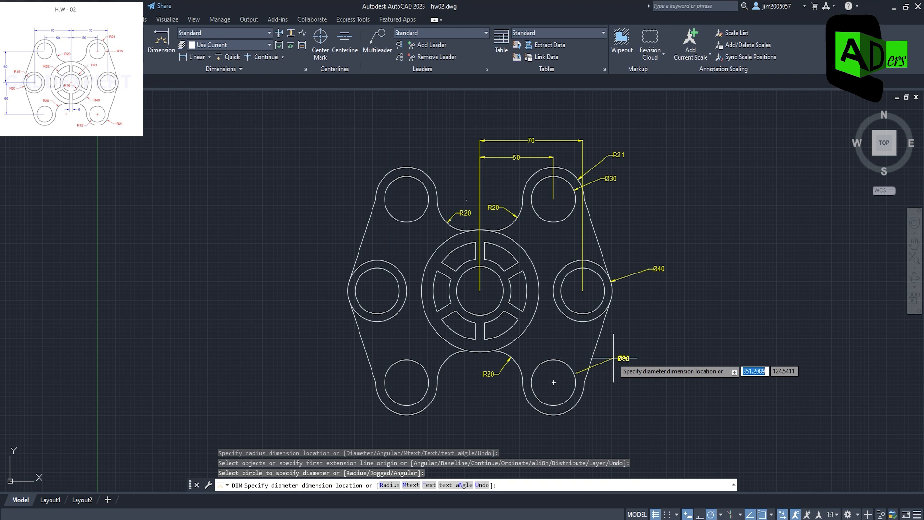
{"action": "left_click", "coordinate": [575, 341]}
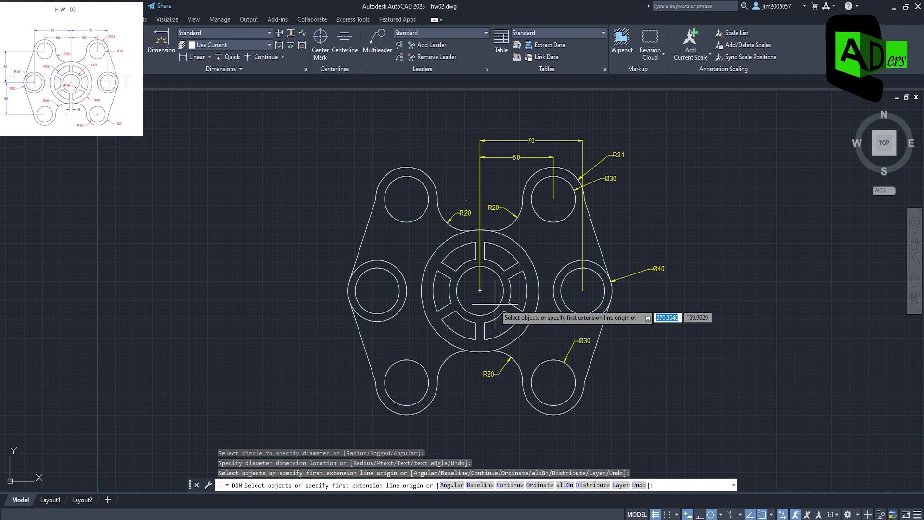
{"action": "left_click", "coordinate": [496, 308]}
{"action": "left_click", "coordinate": [488, 303]}
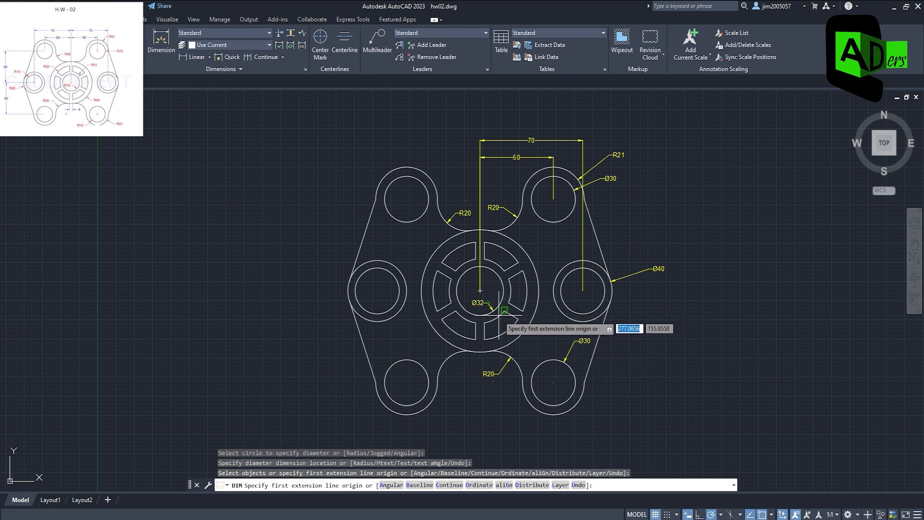
Step: Dimension the radius of the lower-right hub slot's inner arc, placing the text below the hub's outer circle
{"action": "left_click", "coordinate": [498, 315]}
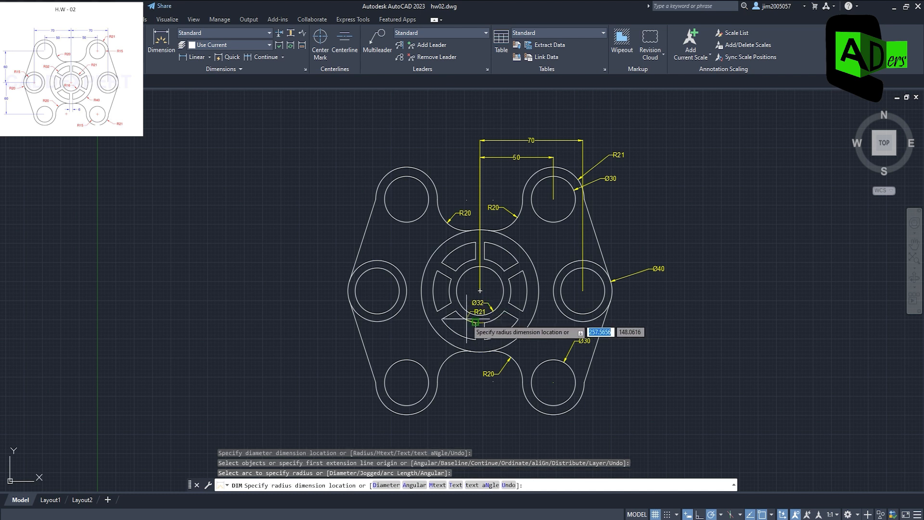
{"action": "left_click", "coordinate": [524, 356]}
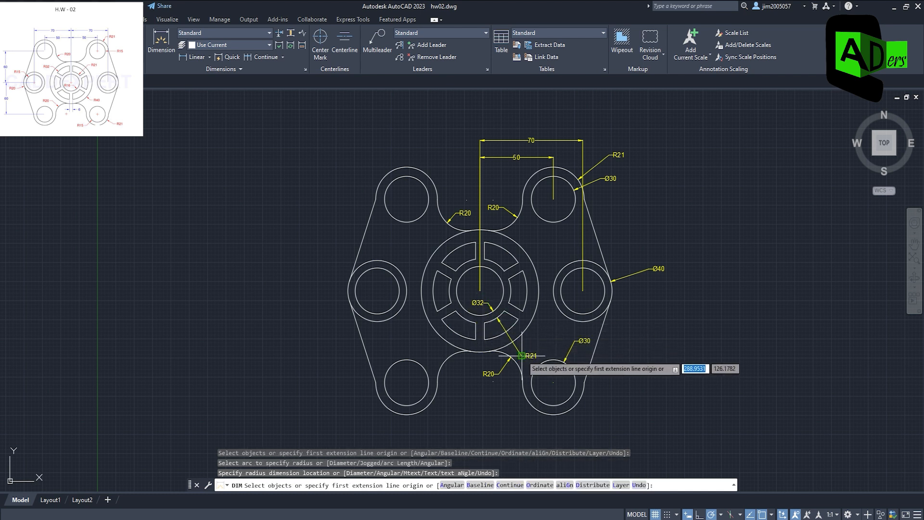
{"action": "left_click", "coordinate": [519, 319]}
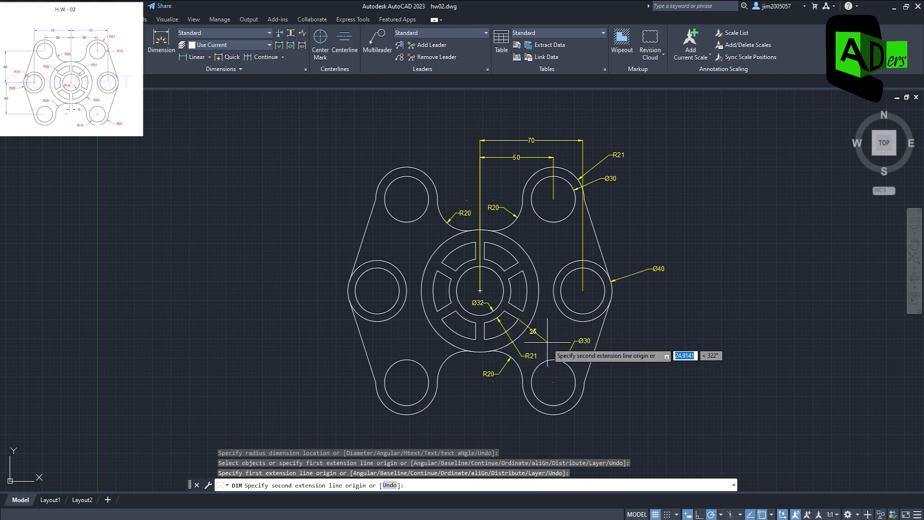
{"action": "key", "text": "Escape"}
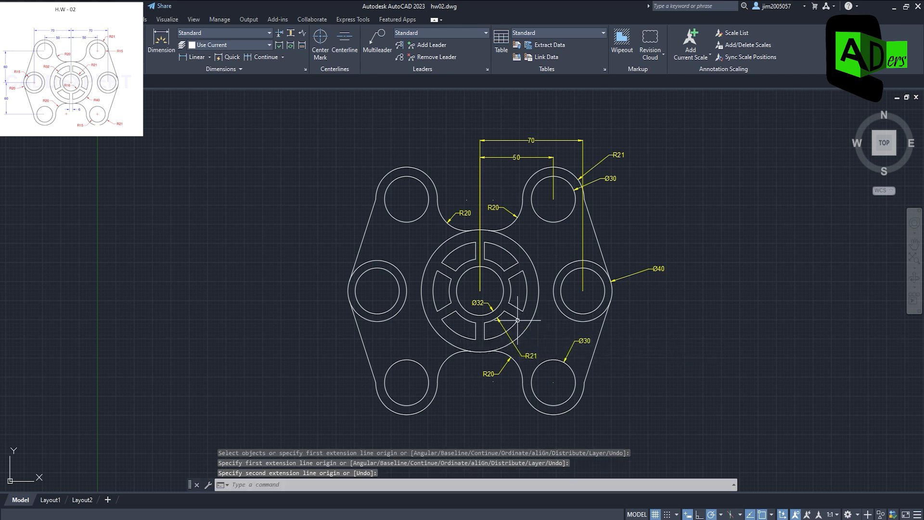
{"action": "left_click", "coordinate": [161, 38]}
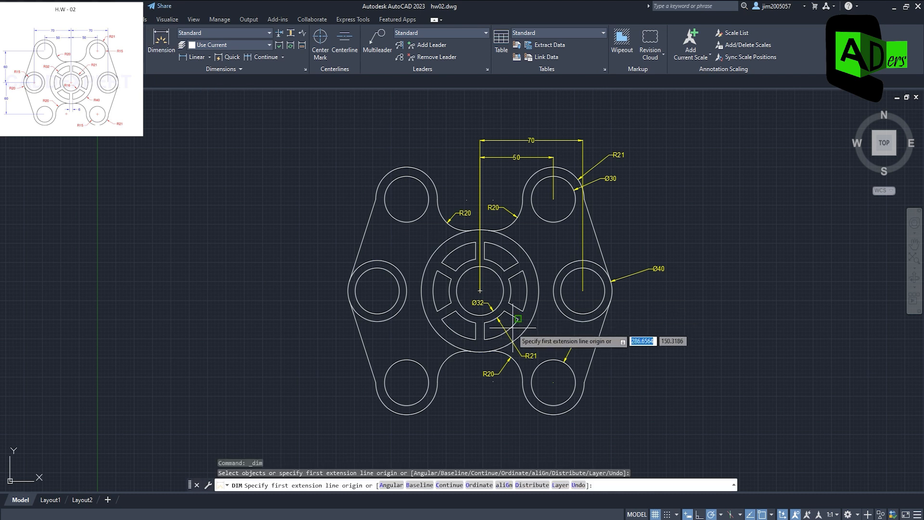
Step: Add Radius dimensions to the lower-right hub slot's outer arc and the hub's outer circle, placing both texts outside the hub
{"action": "left_click", "coordinate": [209, 57]}
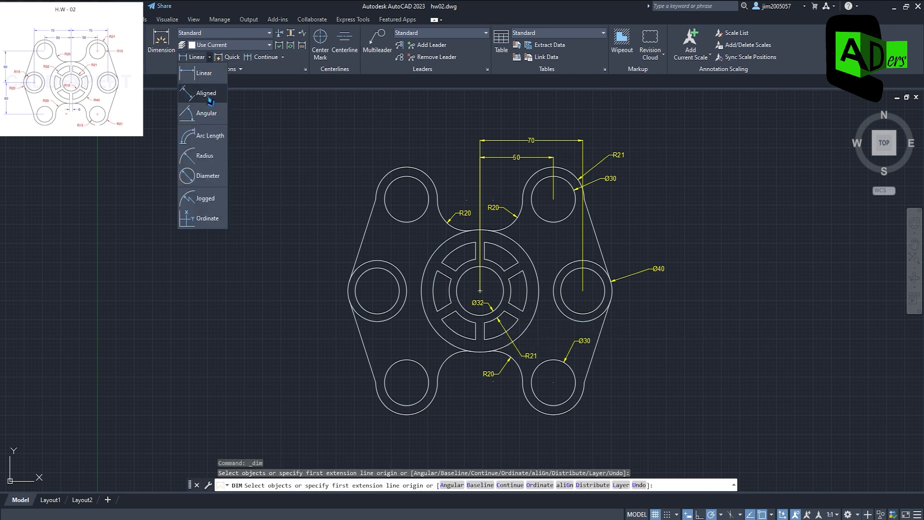
{"action": "left_click", "coordinate": [204, 156]}
{"action": "left_click", "coordinate": [512, 328]}
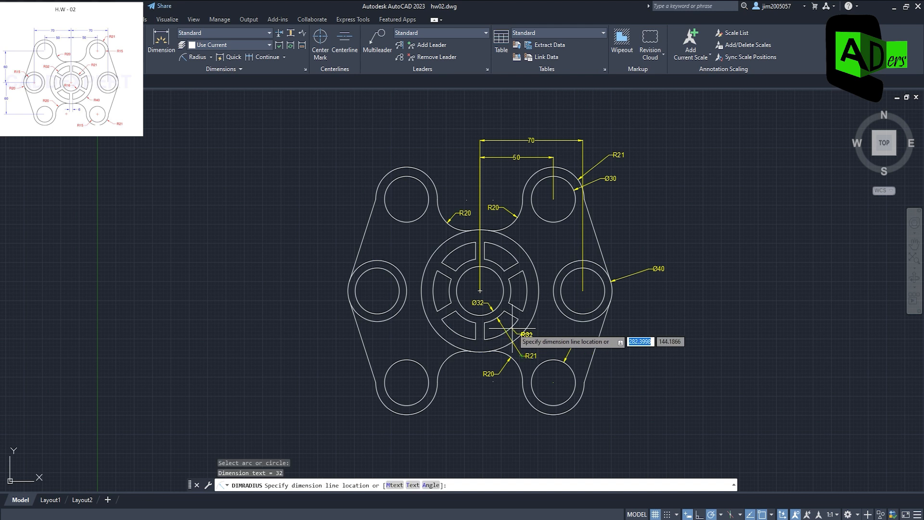
{"action": "left_click", "coordinate": [534, 316]}
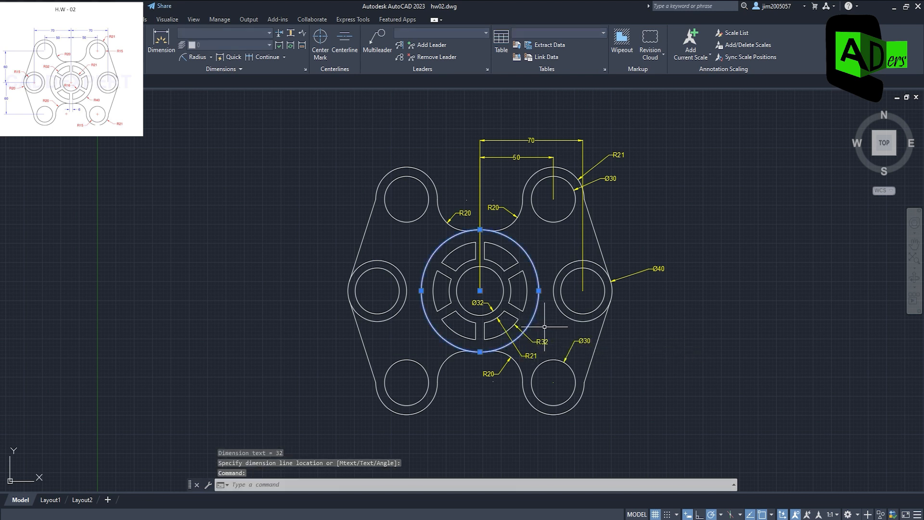
{"action": "key", "text": "Return"}
{"action": "left_click", "coordinate": [532, 319]}
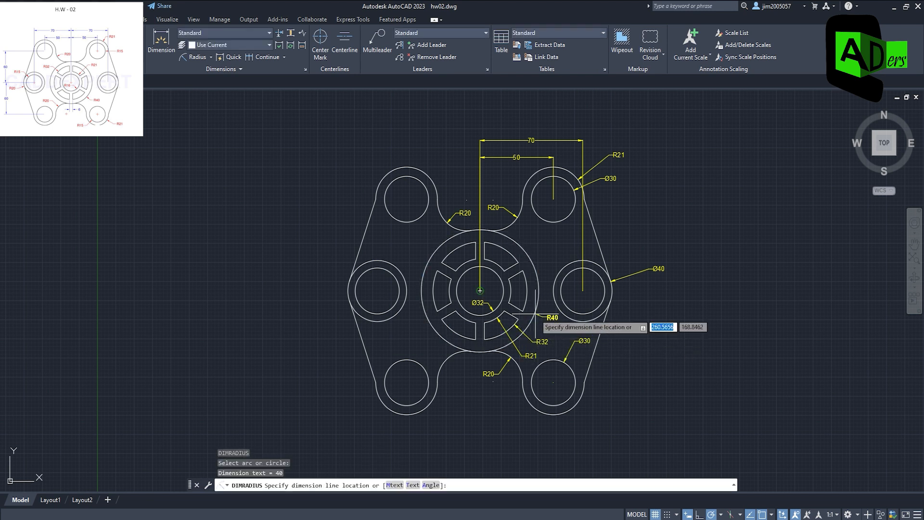
{"action": "left_click", "coordinate": [546, 326]}
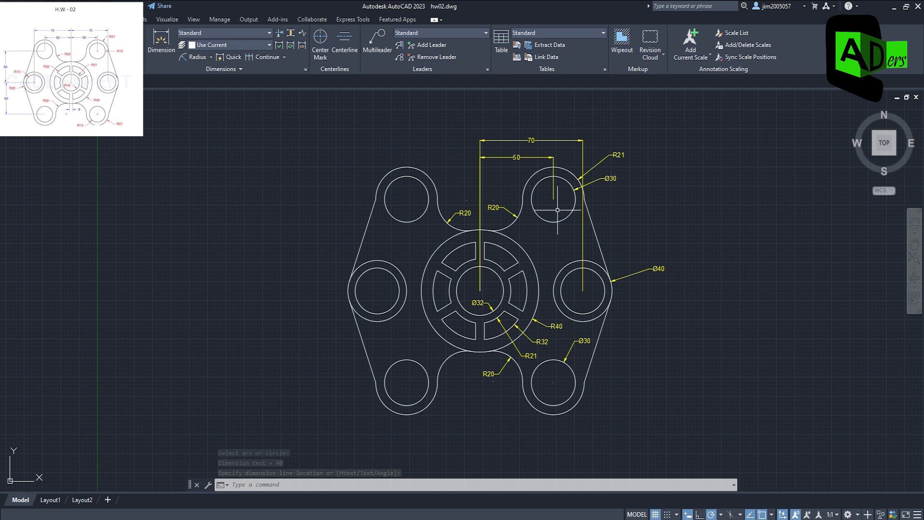
Step: Dimension the vertical distance between the upper-right hole centre and the hub centre, placing it to the right of the plate
{"action": "left_click", "coordinate": [161, 47]}
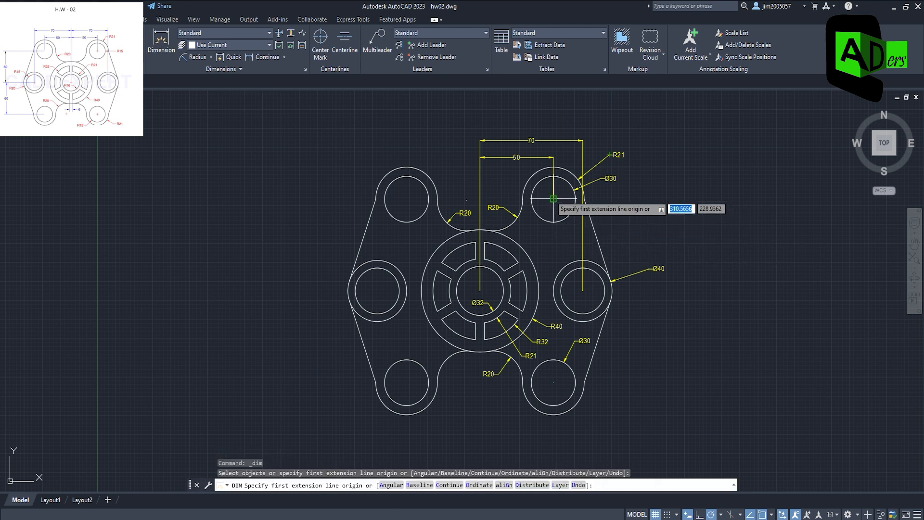
{"action": "left_click", "coordinate": [553, 198]}
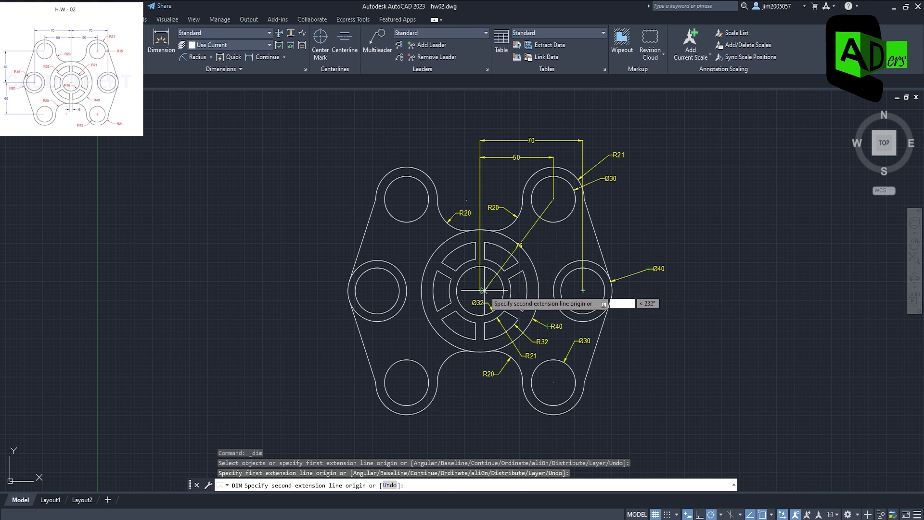
{"action": "left_click", "coordinate": [480, 291]}
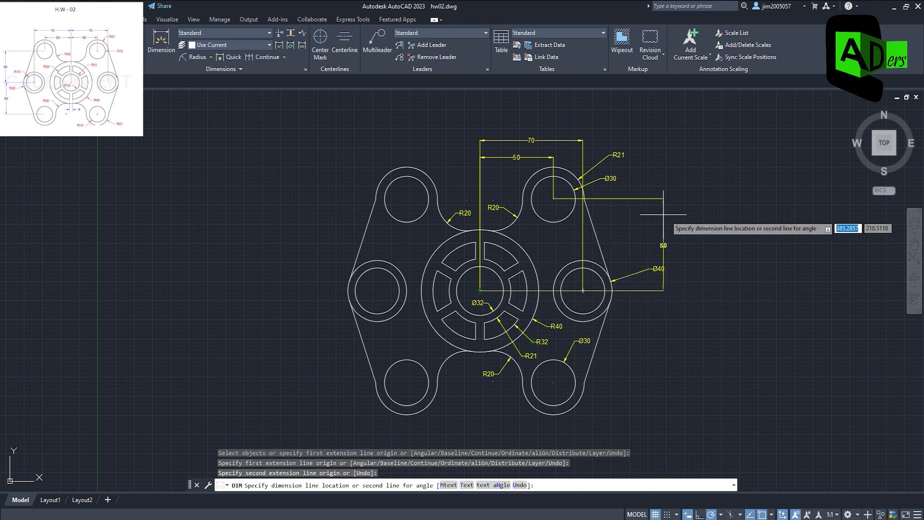
{"action": "left_click", "coordinate": [697, 222]}
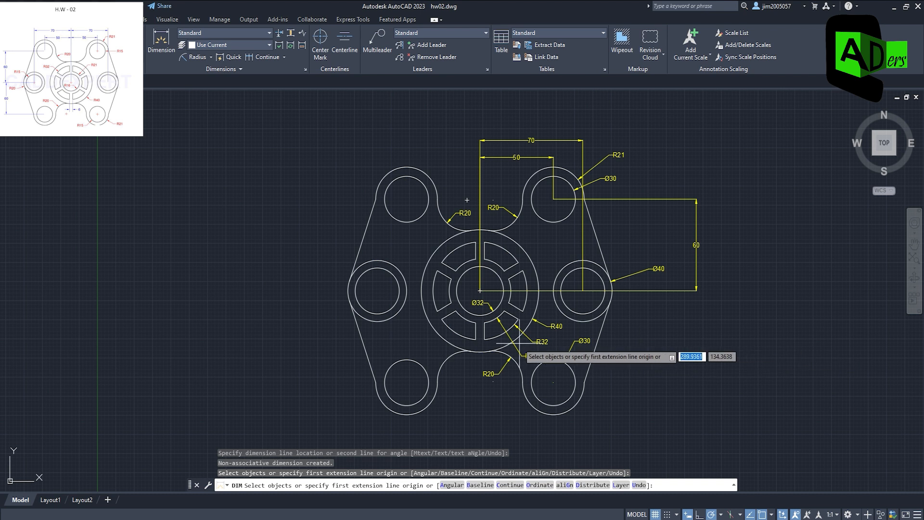
Step: Dimension the width of the hub's lower vertical spoke between the two bottom slots, placing it below the hub, and turn off the grid
{"action": "left_click", "coordinate": [485, 340]}
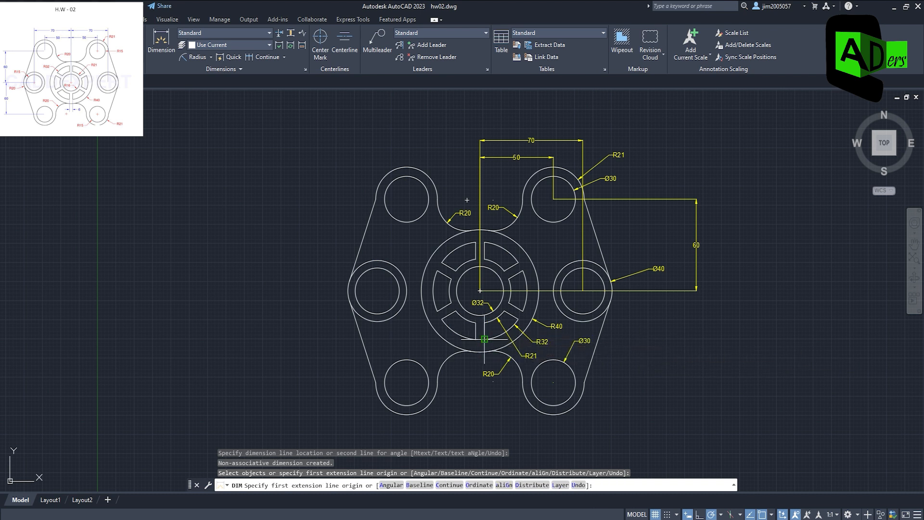
{"action": "left_click", "coordinate": [475, 339]}
{"action": "left_click", "coordinate": [474, 405]}
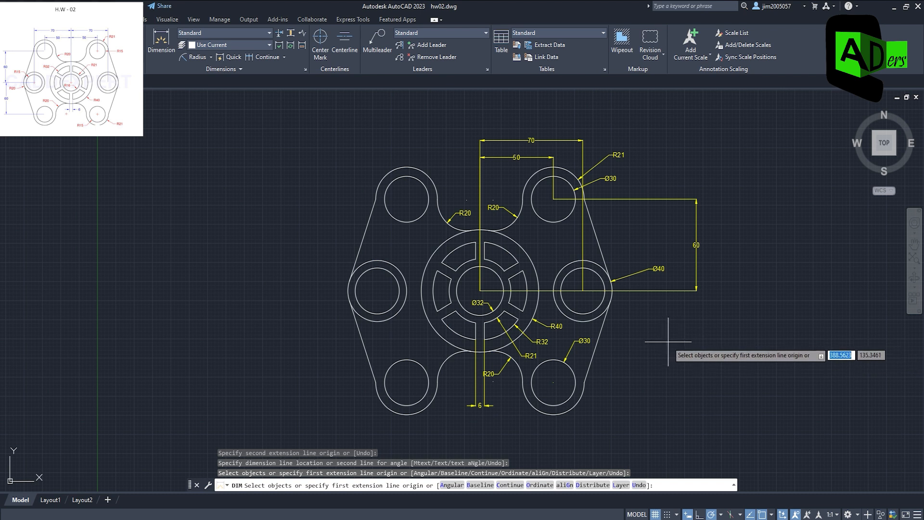
{"action": "key", "text": "Return"}
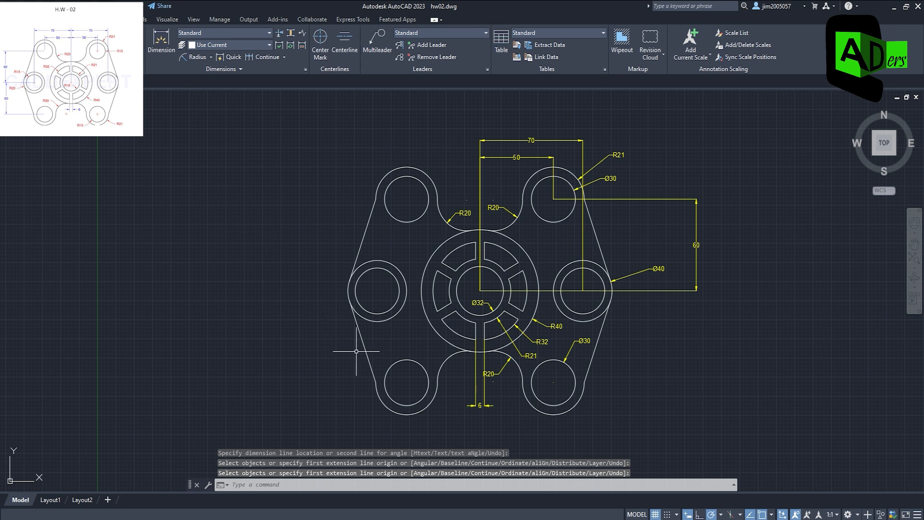
{"action": "key", "text": "F7"}
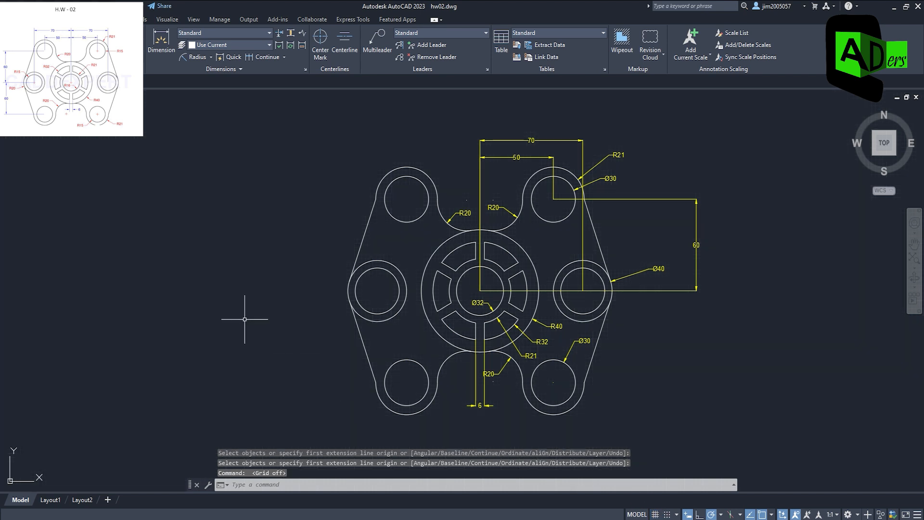